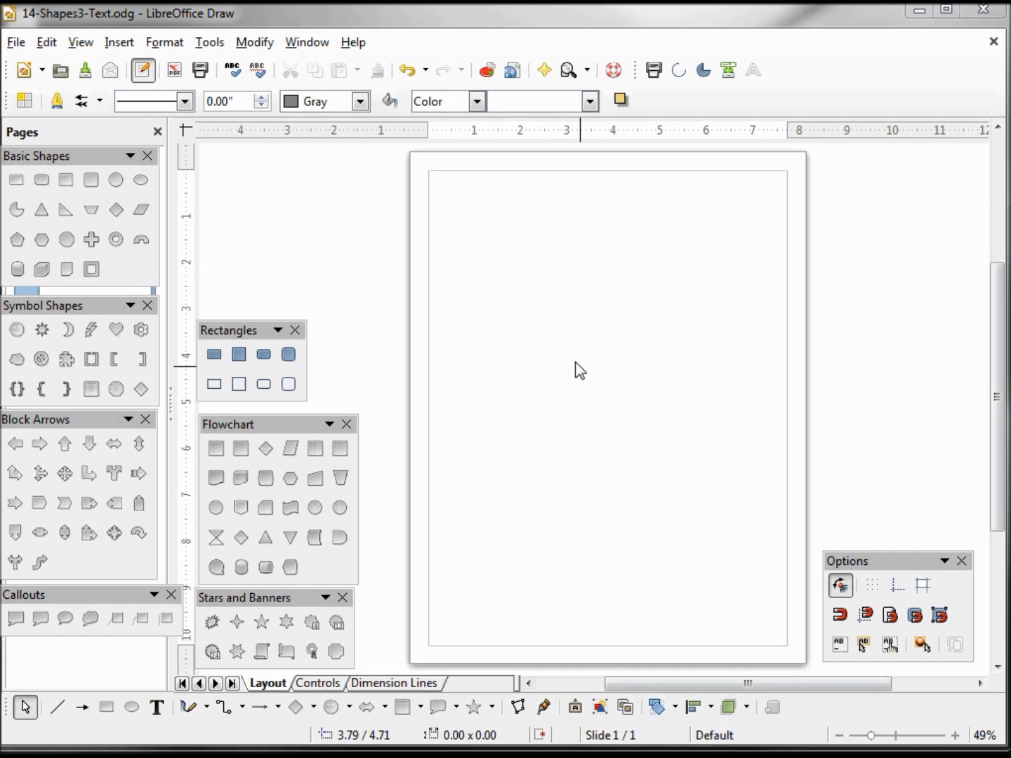
Step: Draw a rounded rectangle at the top left and a plain rectangle to its right
{"action": "left_click", "coordinate": [266, 356]}
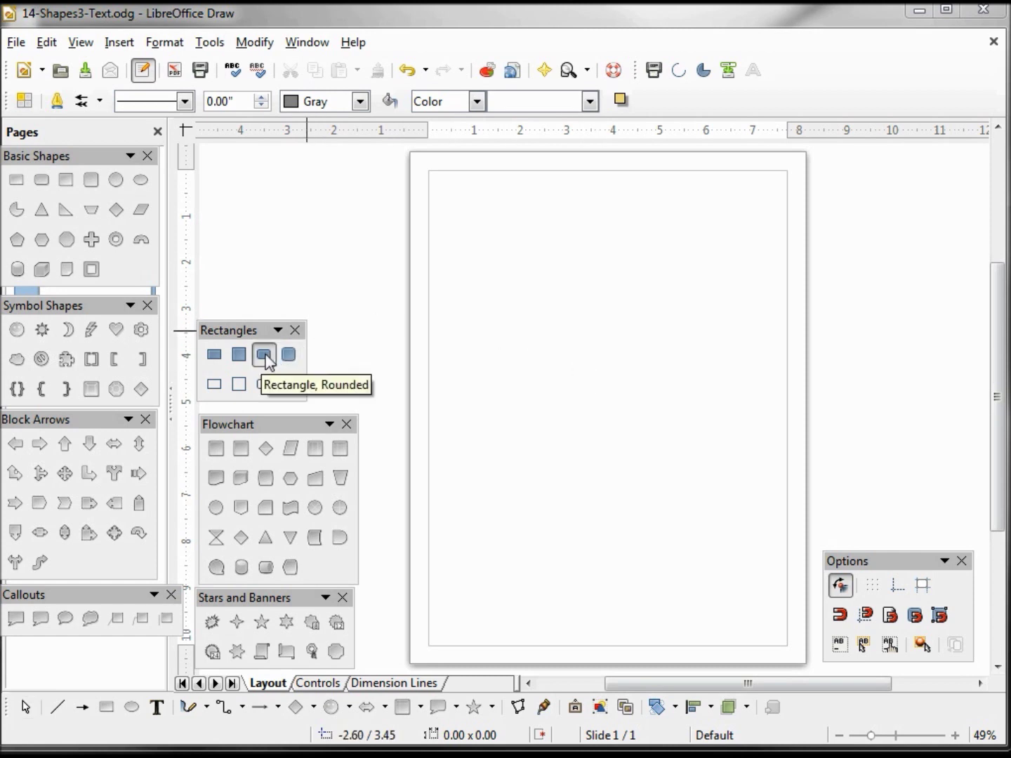
{"action": "mouse_move", "coordinate": [449, 228]}
{"action": "left_mouse_down"}
{"action": "mouse_move", "coordinate": [547, 322]}
{"action": "mouse_move", "coordinate": [615, 321]}
{"action": "left_mouse_up"}
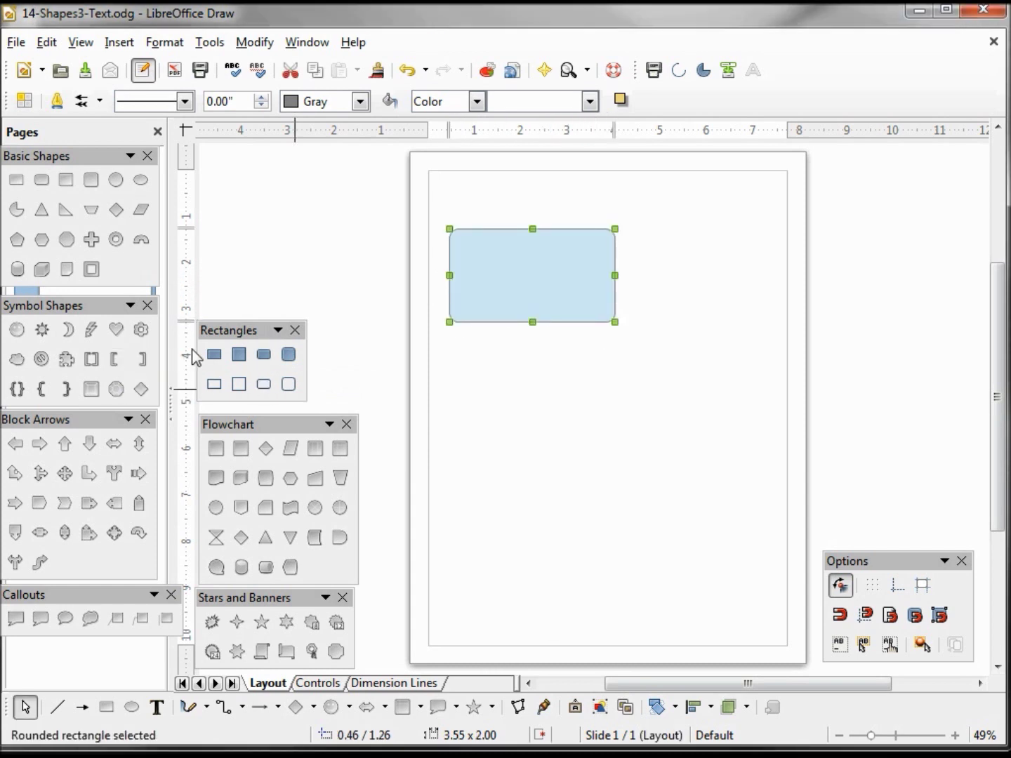
{"action": "left_click", "coordinate": [213, 355]}
{"action": "left_click_drag", "start_coordinate": [638, 241], "coordinate": [768, 313]}
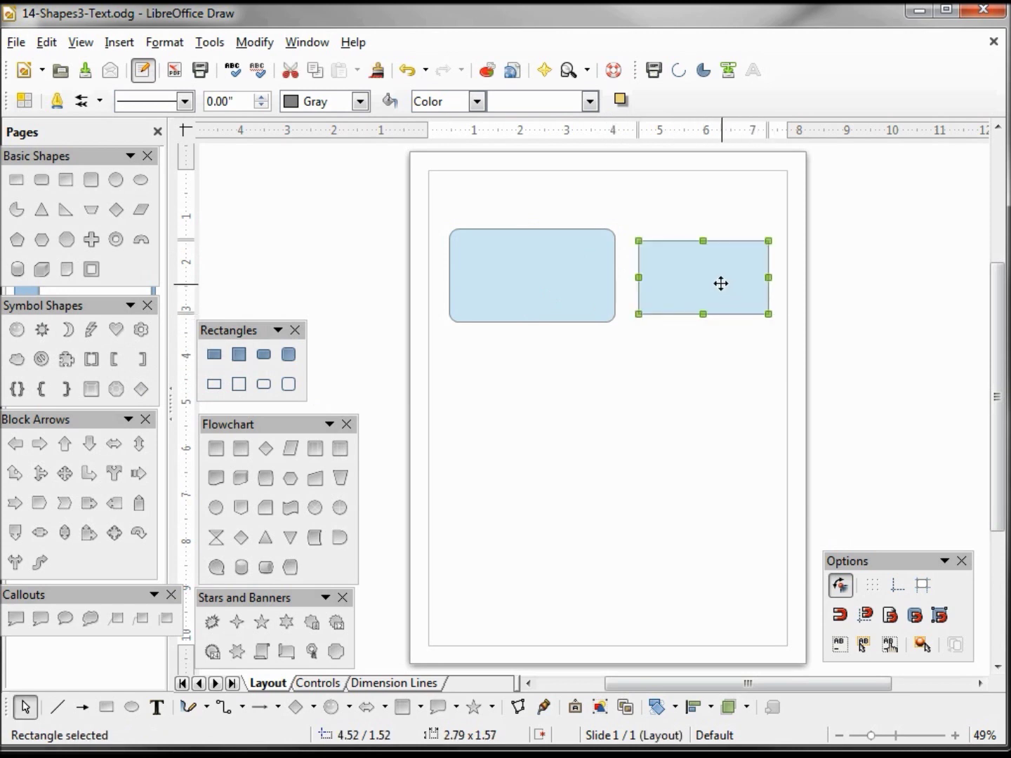
Step: Rotate the plain rectangle 90° about its bottom-right corner and move it up beside the rounded rectangle
{"action": "left_click", "coordinate": [720, 282]}
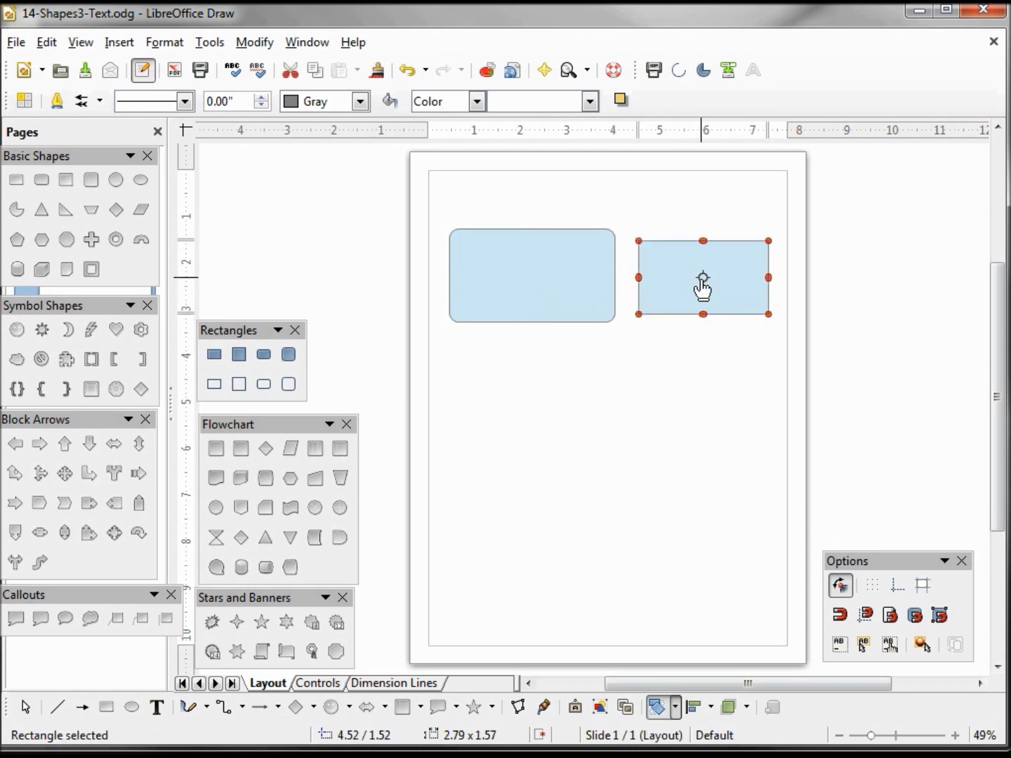
{"action": "left_click_drag", "start_coordinate": [703, 278], "coordinate": [767, 314]}
{"action": "left_click_drag", "start_coordinate": [638, 242], "coordinate": [717, 417]}
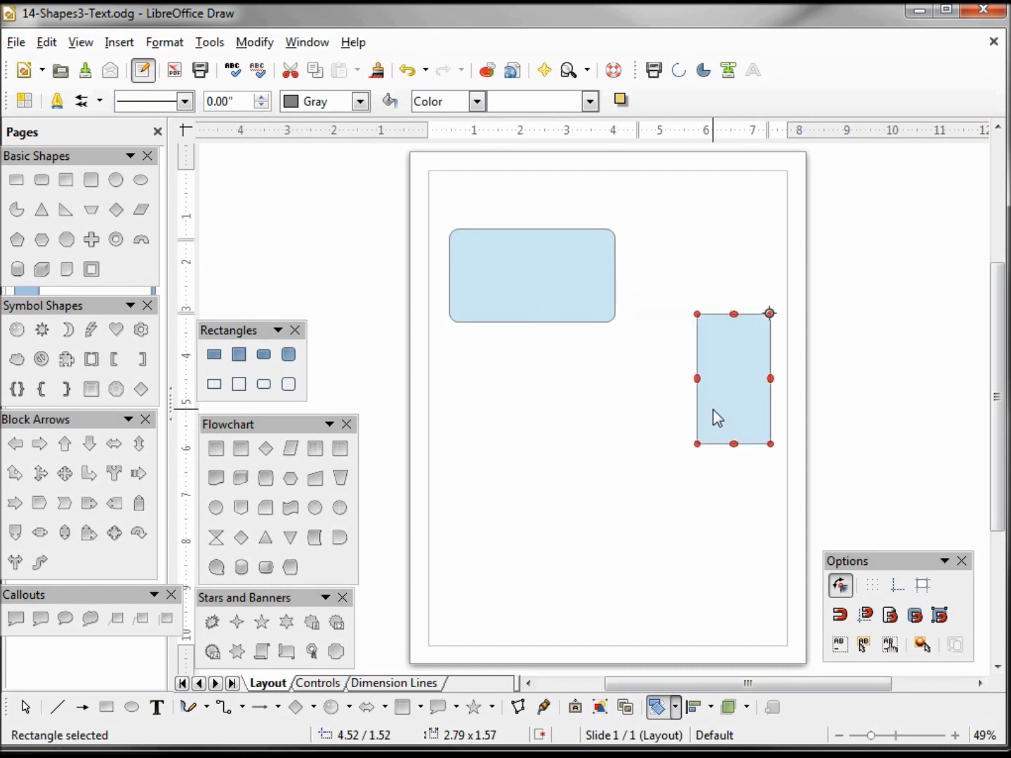
{"action": "left_click", "coordinate": [734, 405]}
{"action": "mouse_move", "coordinate": [737, 404]}
{"action": "left_mouse_down"}
{"action": "mouse_move", "coordinate": [718, 313]}
{"action": "mouse_move", "coordinate": [701, 308]}
{"action": "left_mouse_up"}
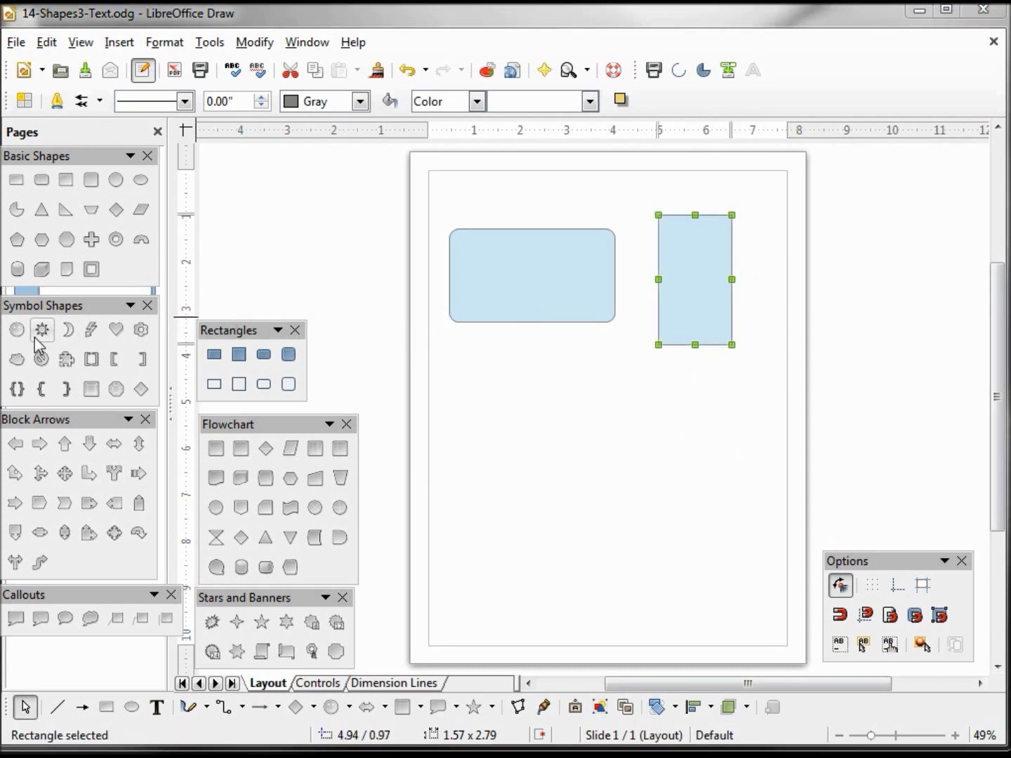
Step: Draw a cloud below the rounded rectangle and a puzzle piece at the lower right, nudged up-left
{"action": "left_click", "coordinate": [16, 359]}
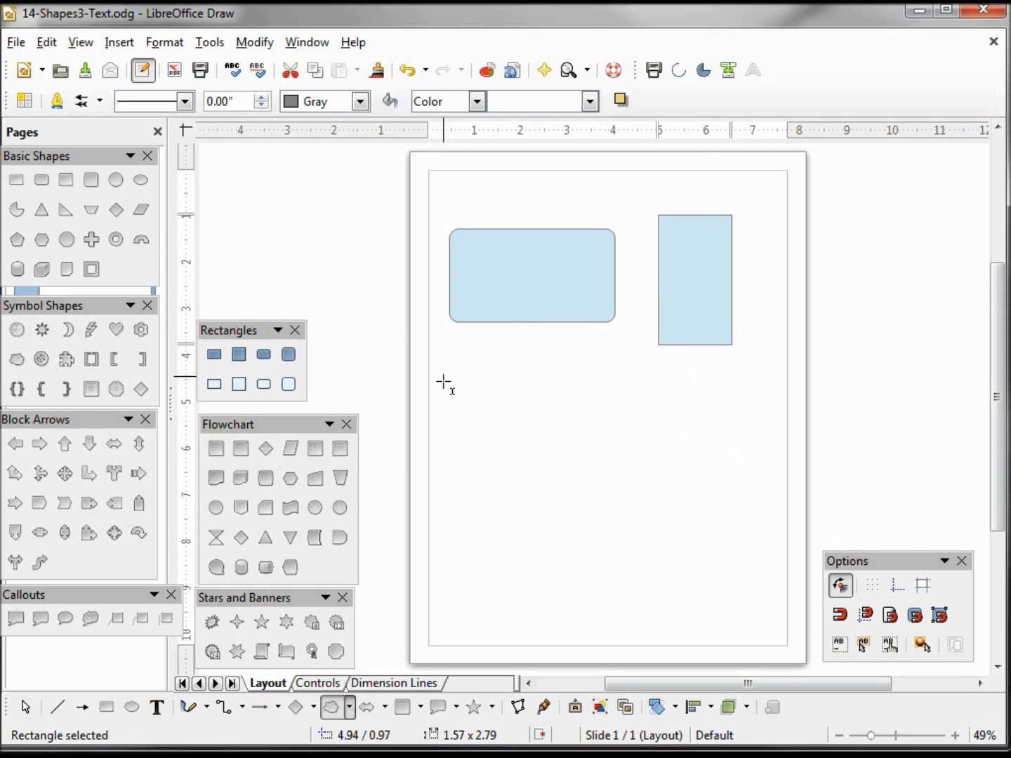
{"action": "left_click_drag", "start_coordinate": [444, 384], "coordinate": [597, 468]}
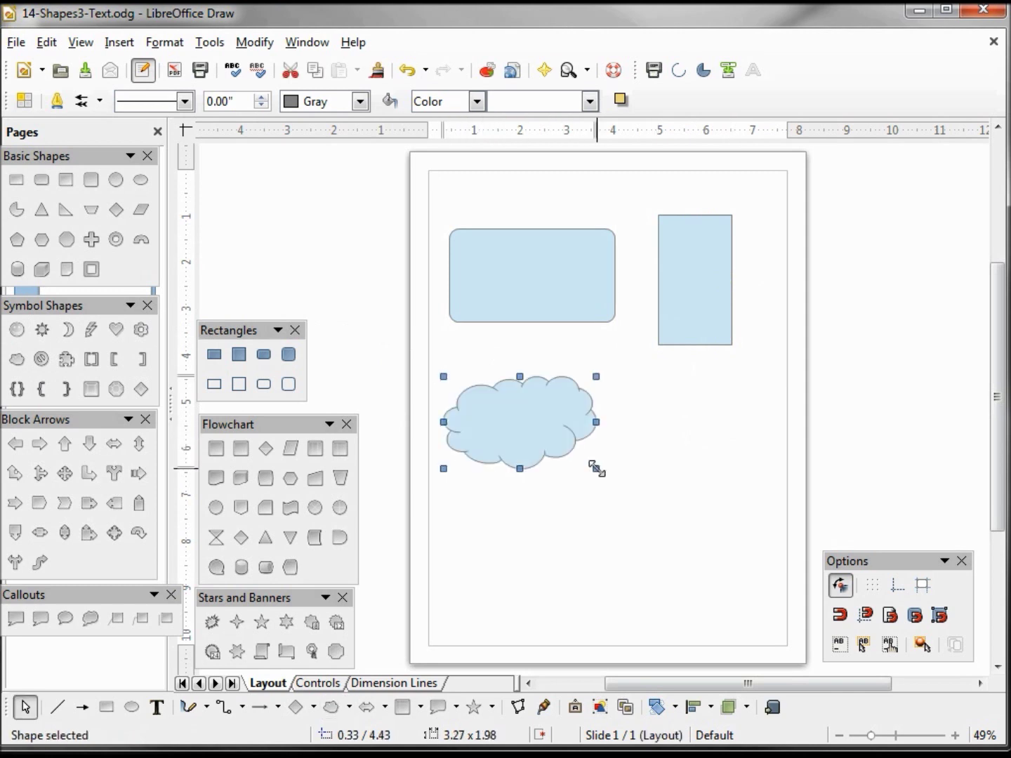
{"action": "left_click", "coordinate": [67, 361]}
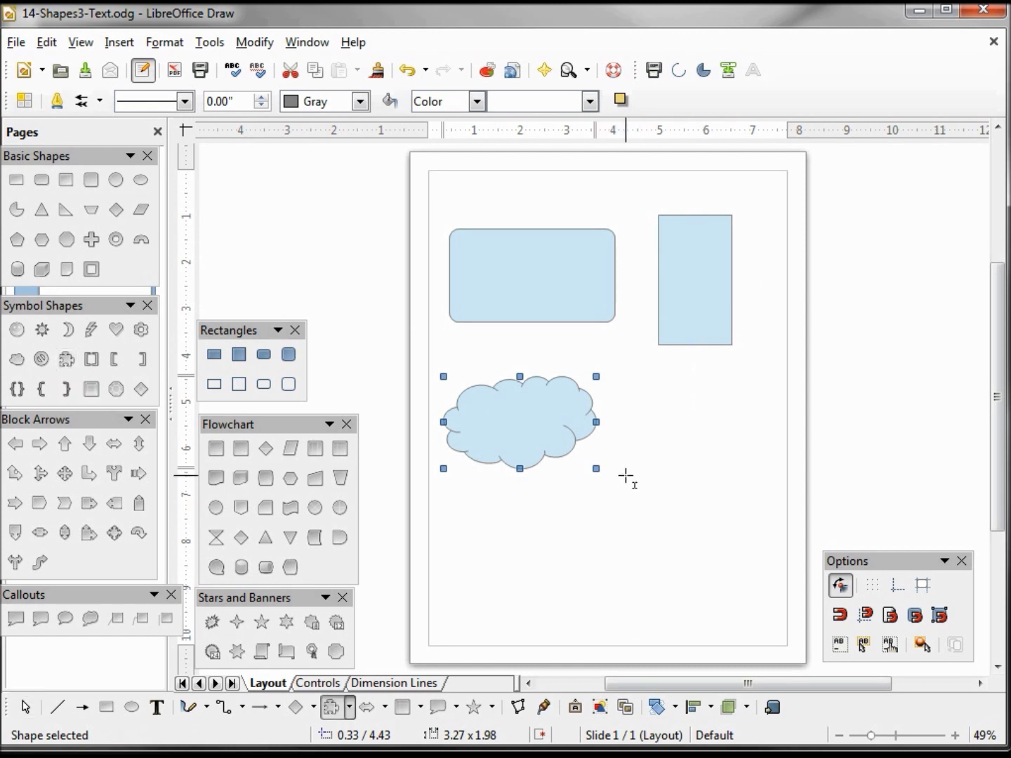
{"action": "left_click_drag", "start_coordinate": [626, 476], "coordinate": [741, 628]}
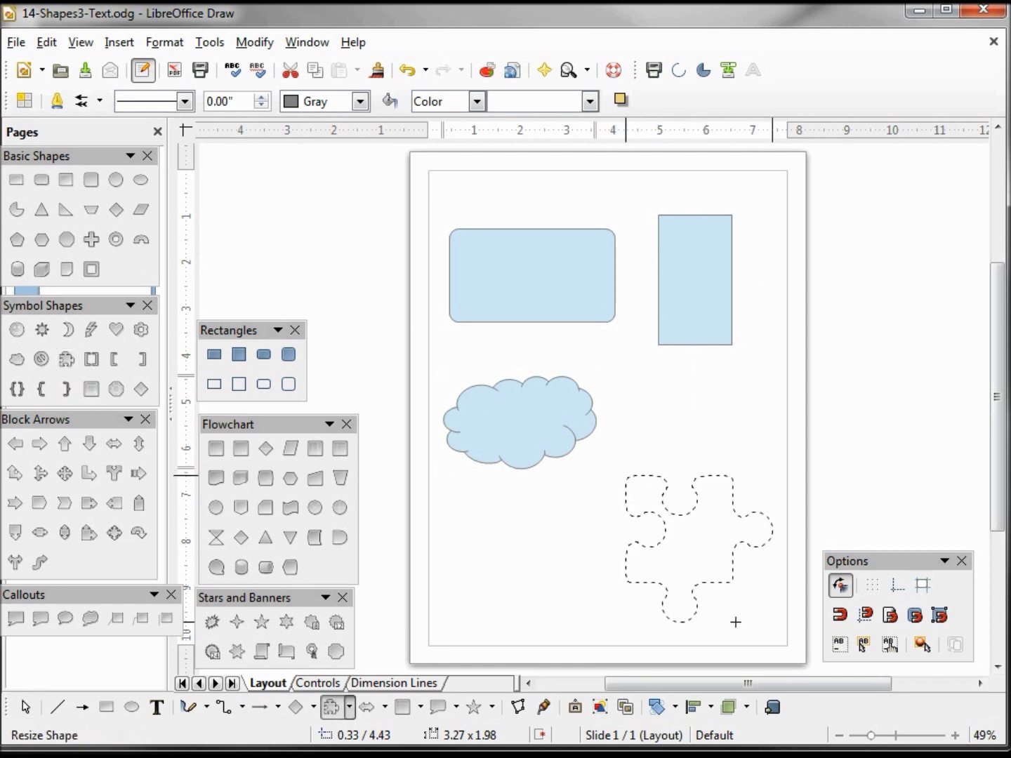
{"action": "left_click_drag", "start_coordinate": [715, 563], "coordinate": [695, 536]}
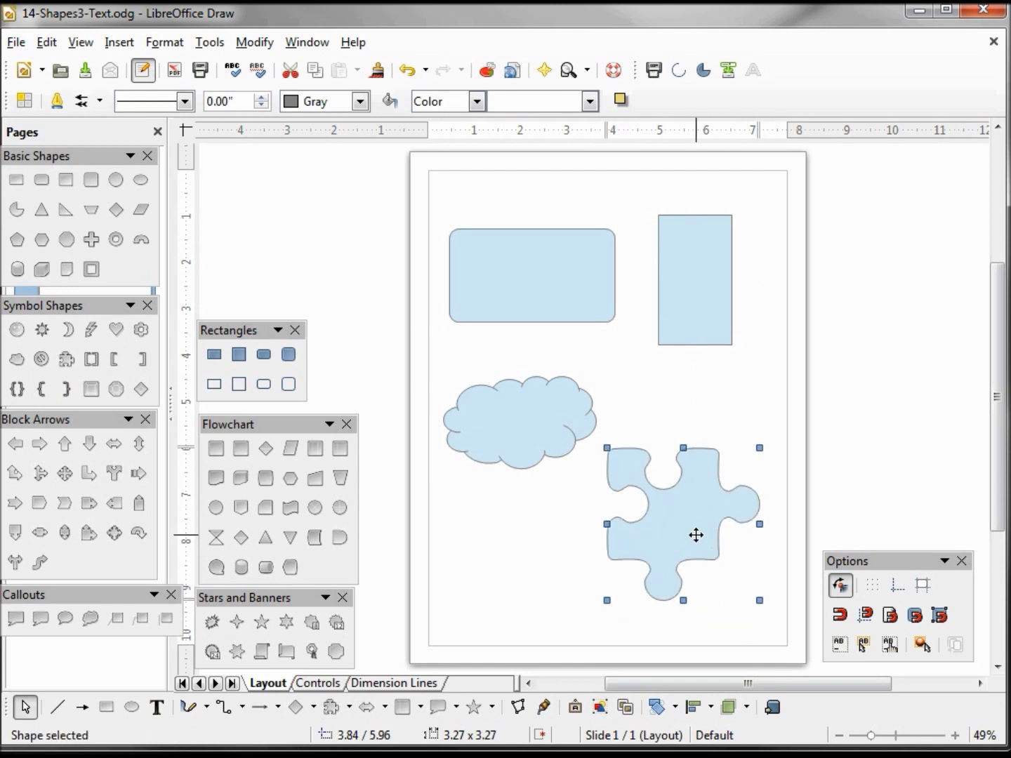
{"action": "left_click", "coordinate": [481, 417]}
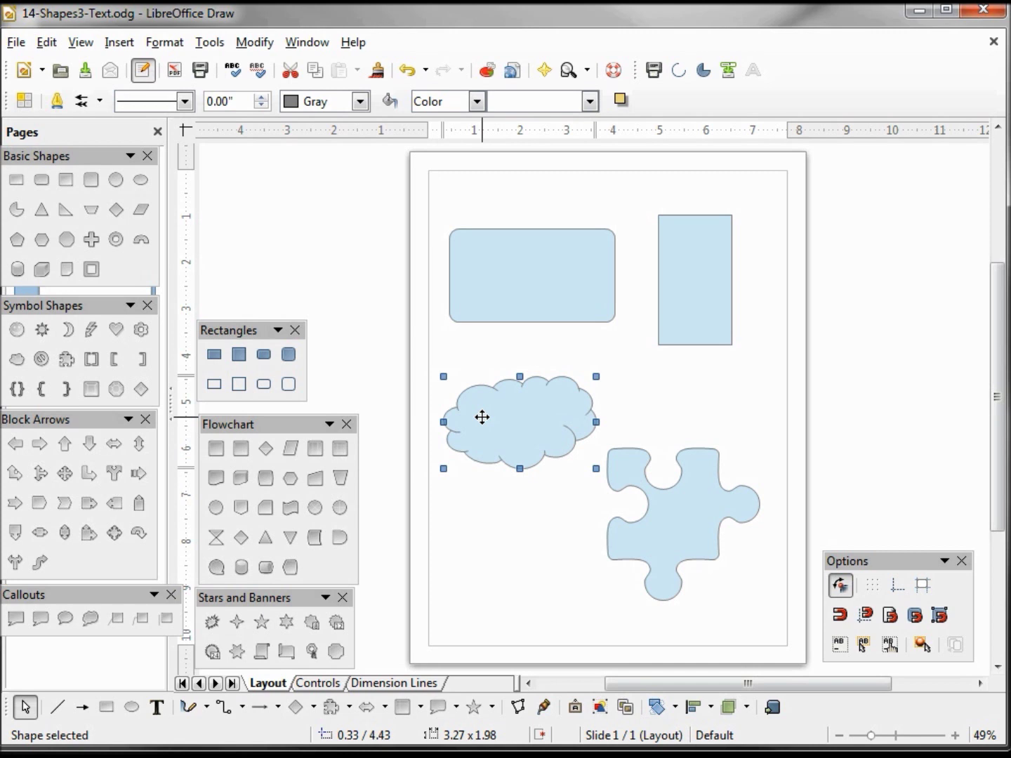
{"action": "type", "text": "Cloud"}
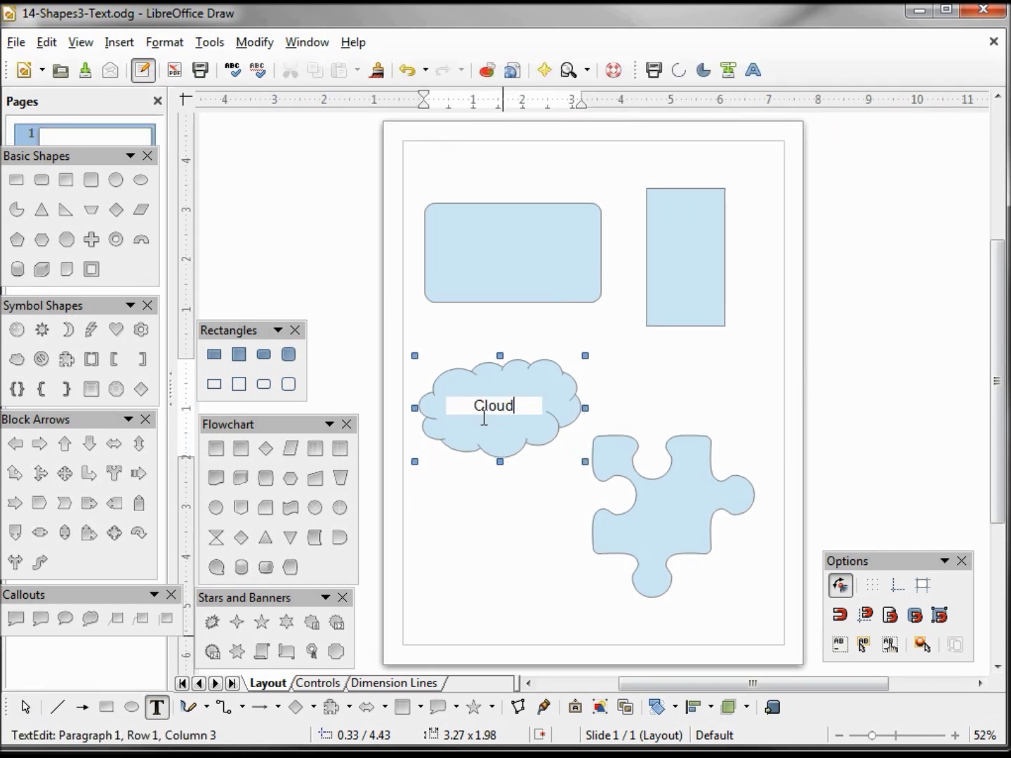
Step: Label the cloud 'Clouds' and the puzzle piece 'Puzzle'
{"action": "left_click", "coordinate": [667, 525]}
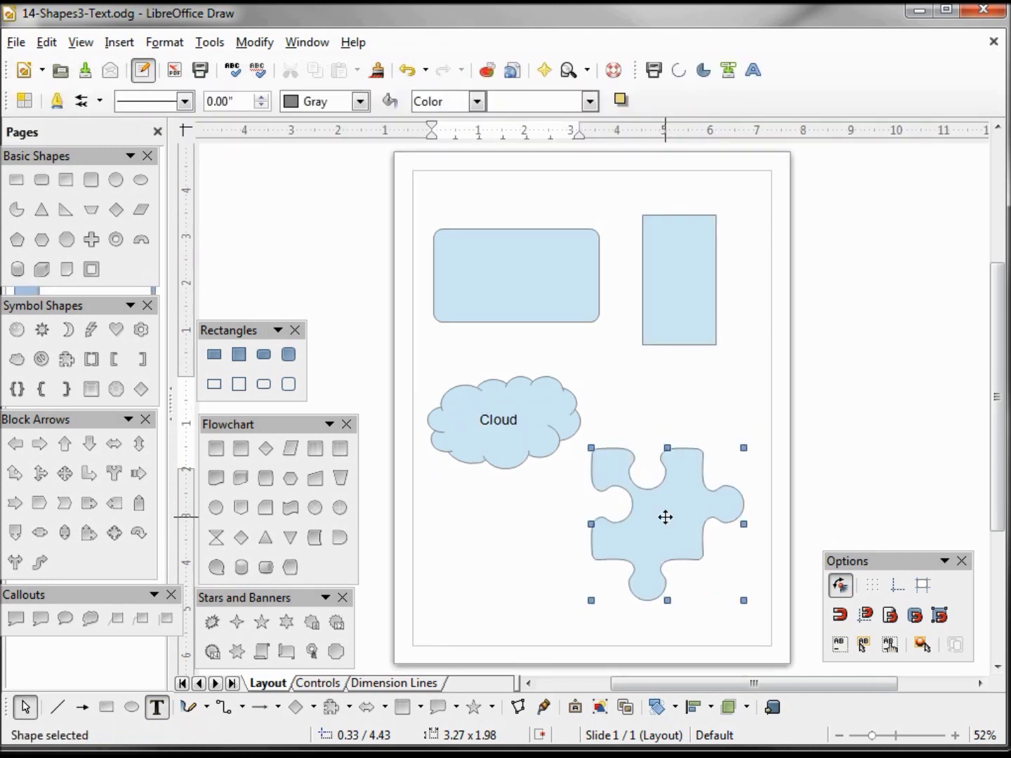
{"action": "type", "text": "Pu"}
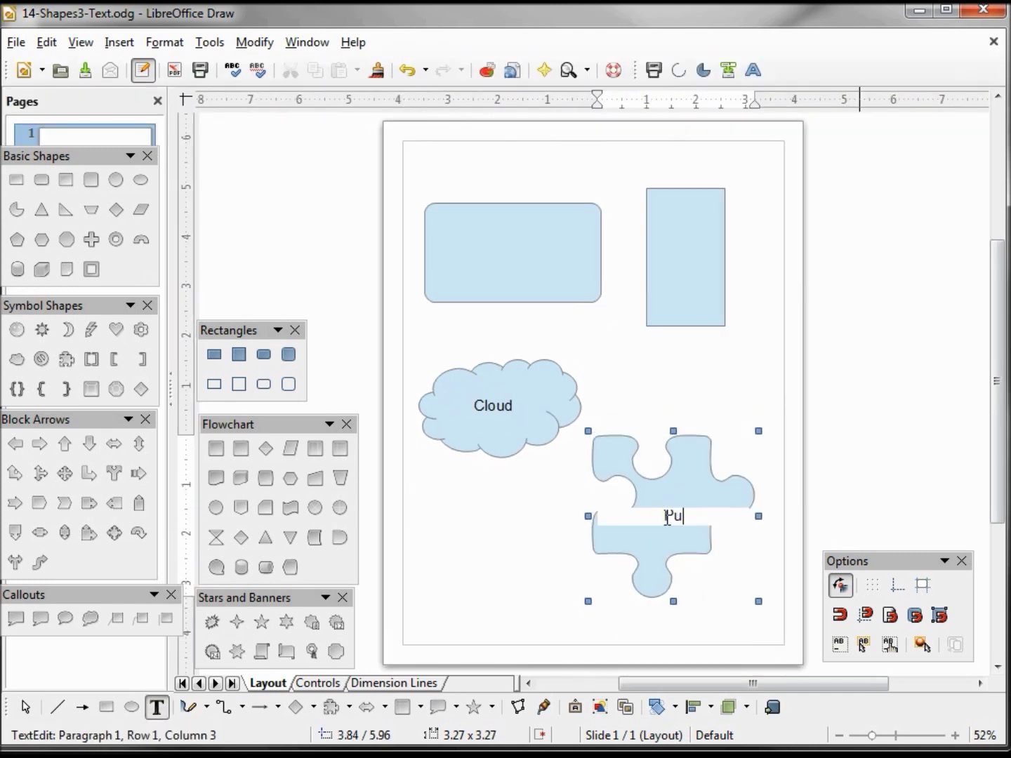
{"action": "type", "text": "zzle"}
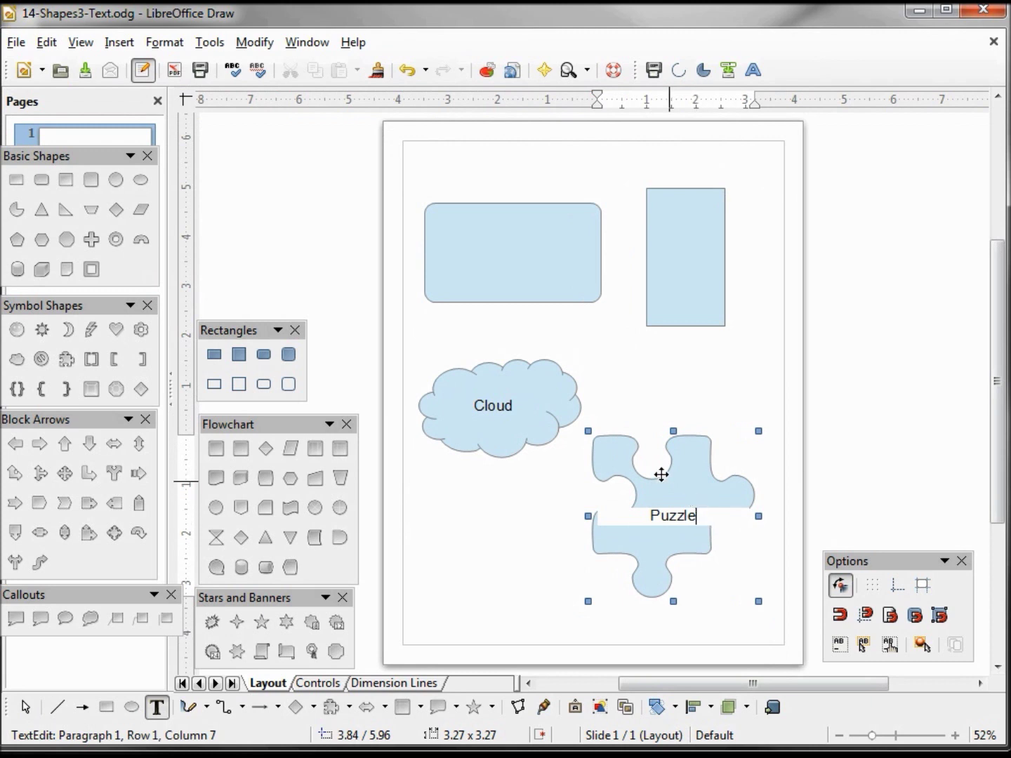
{"action": "left_click", "coordinate": [524, 397]}
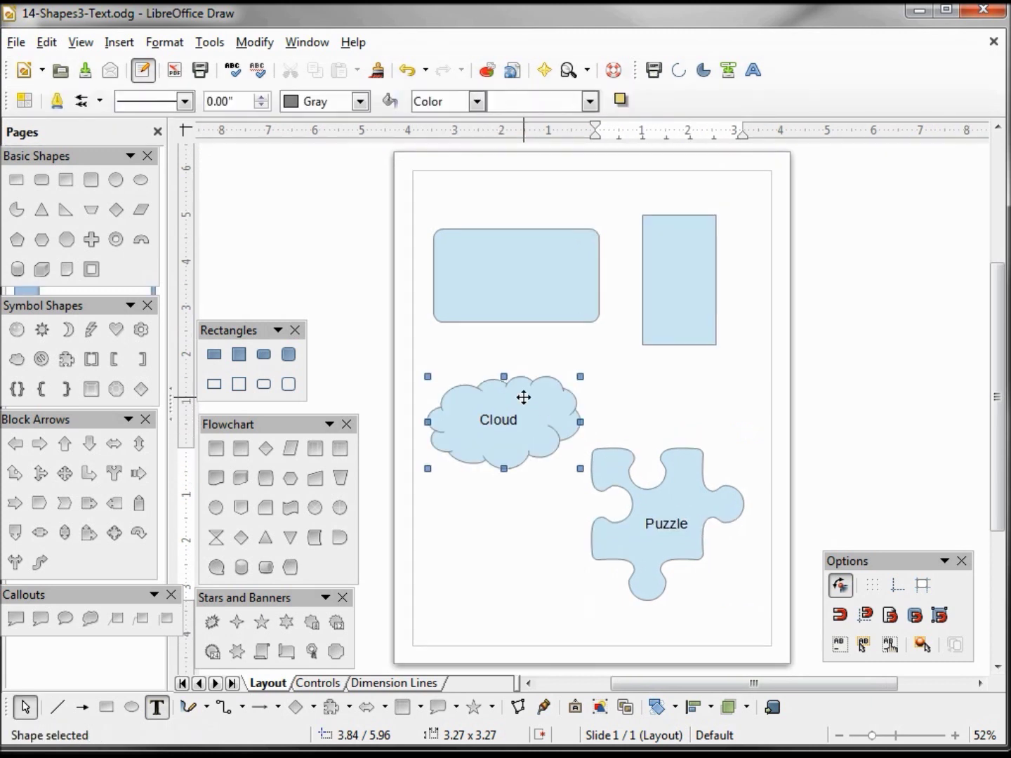
{"action": "left_click", "coordinate": [605, 467]}
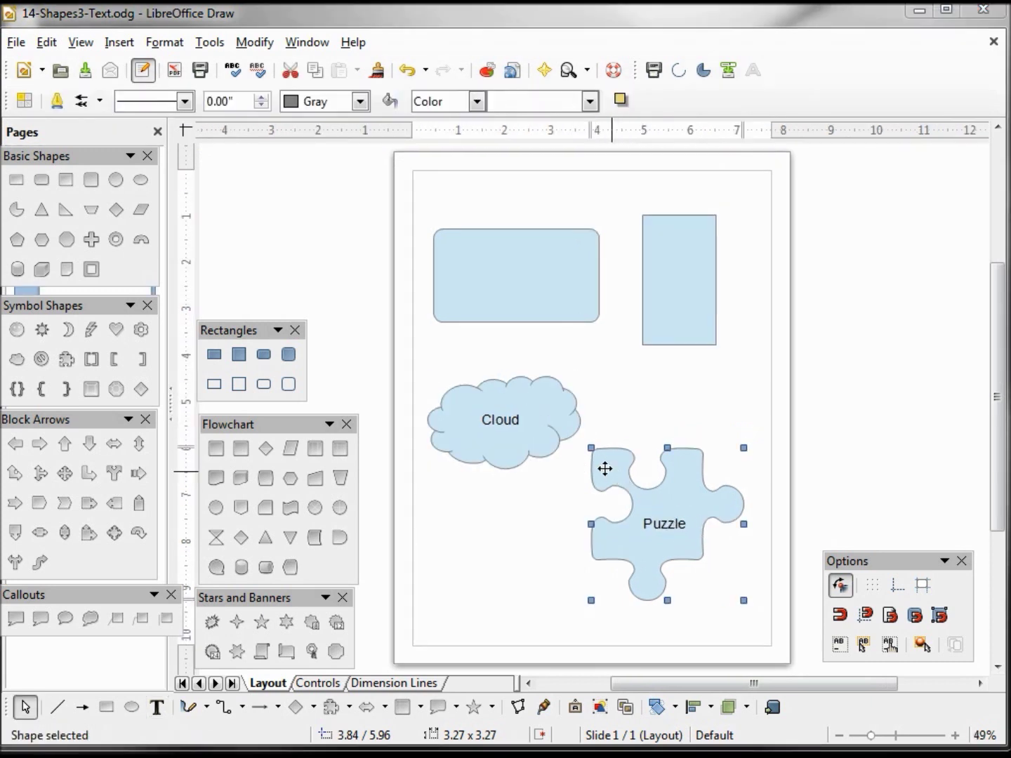
{"action": "left_click", "coordinate": [518, 427]}
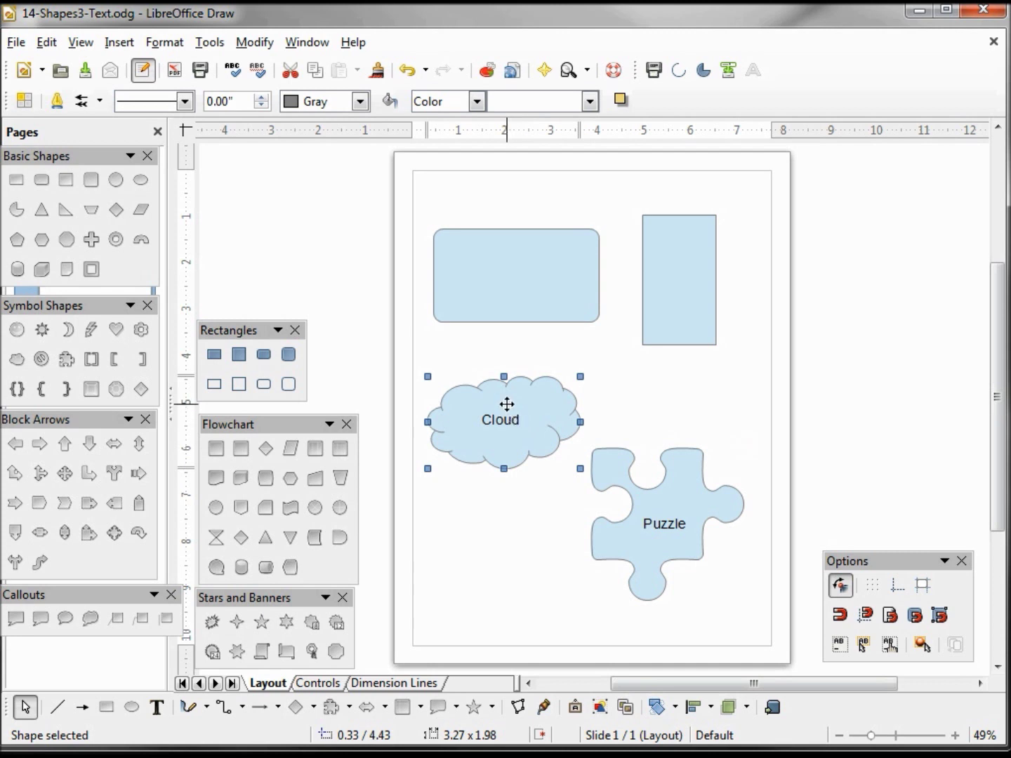
{"action": "type", "text": "s"}
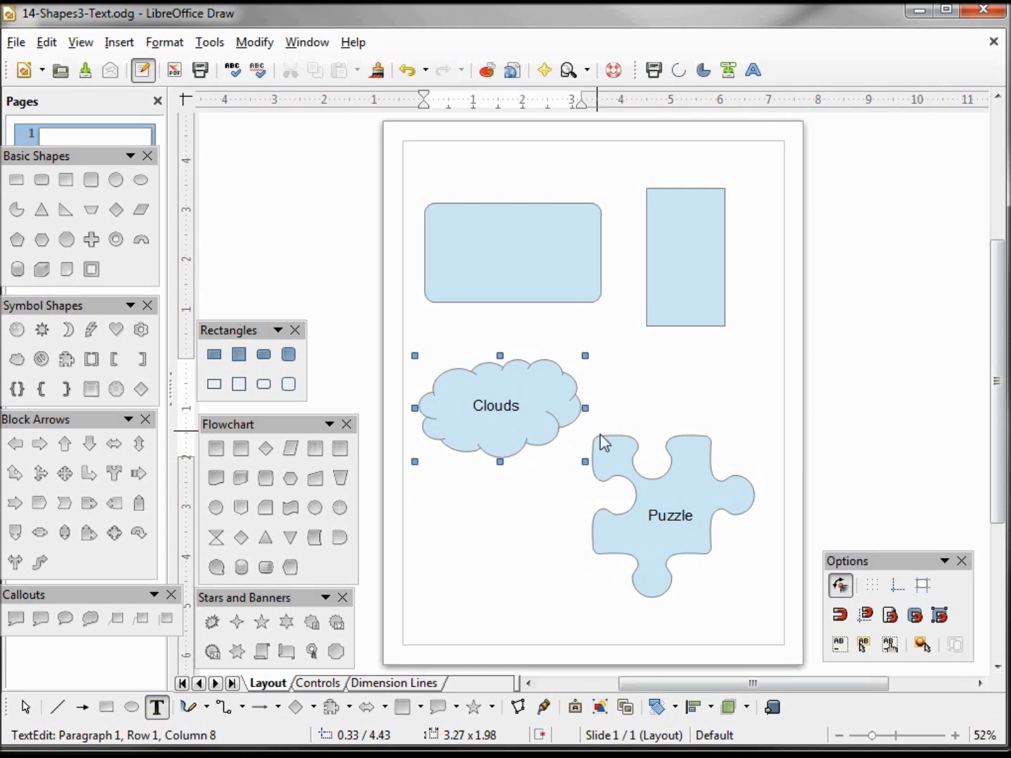
Step: Edit the puzzle piece's label to read 'A Puzzle'
{"action": "left_click", "coordinate": [673, 519]}
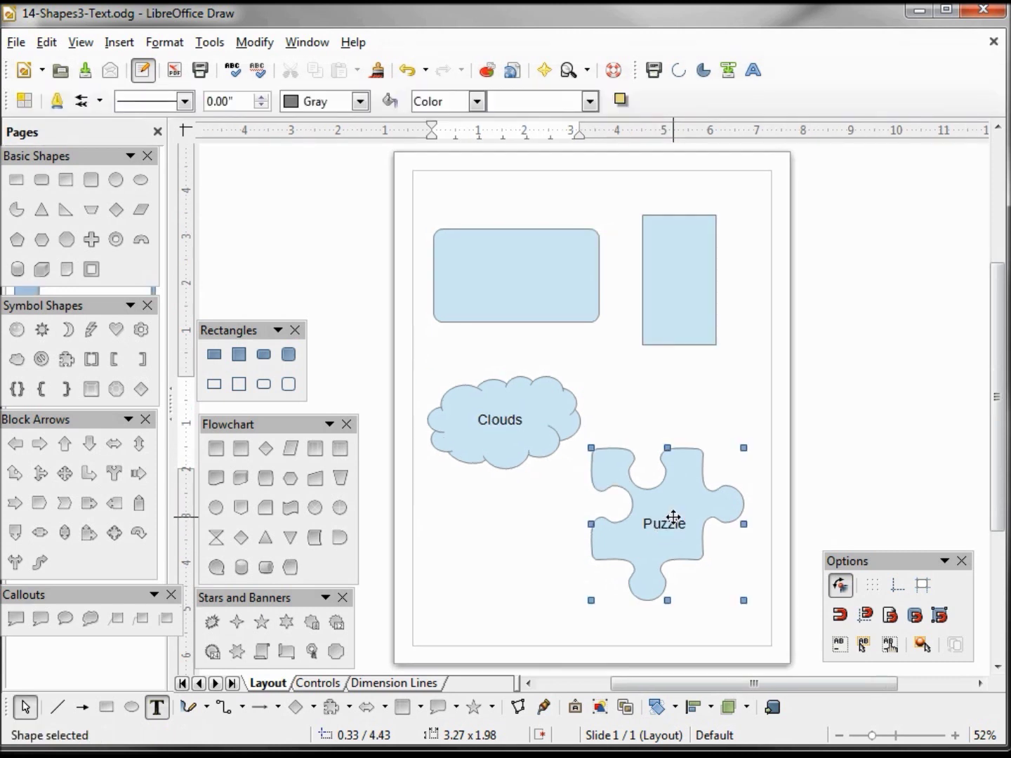
{"action": "double_click", "coordinate": [673, 518]}
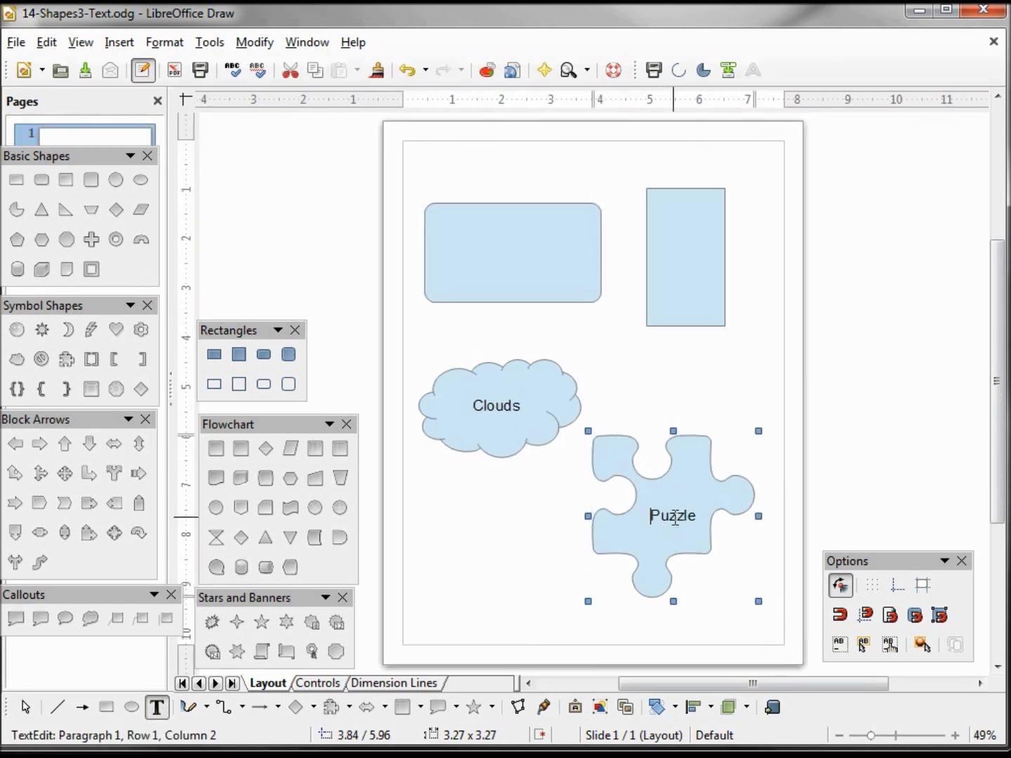
{"action": "type", "text": "A"}
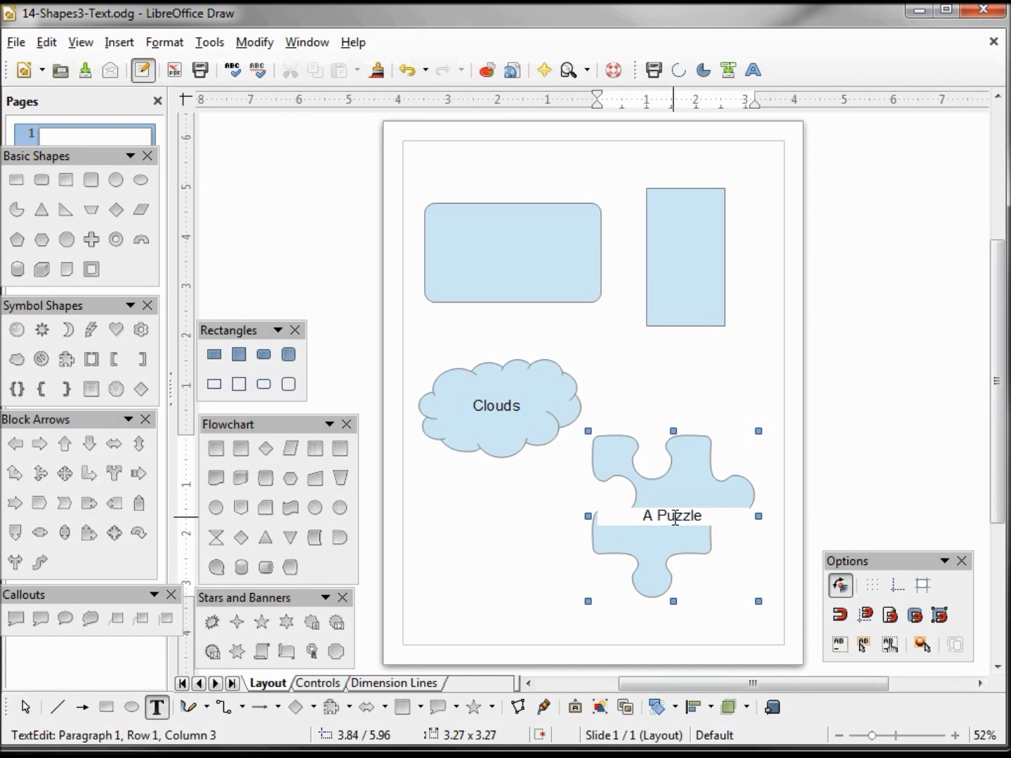
{"action": "left_click", "coordinate": [489, 415]}
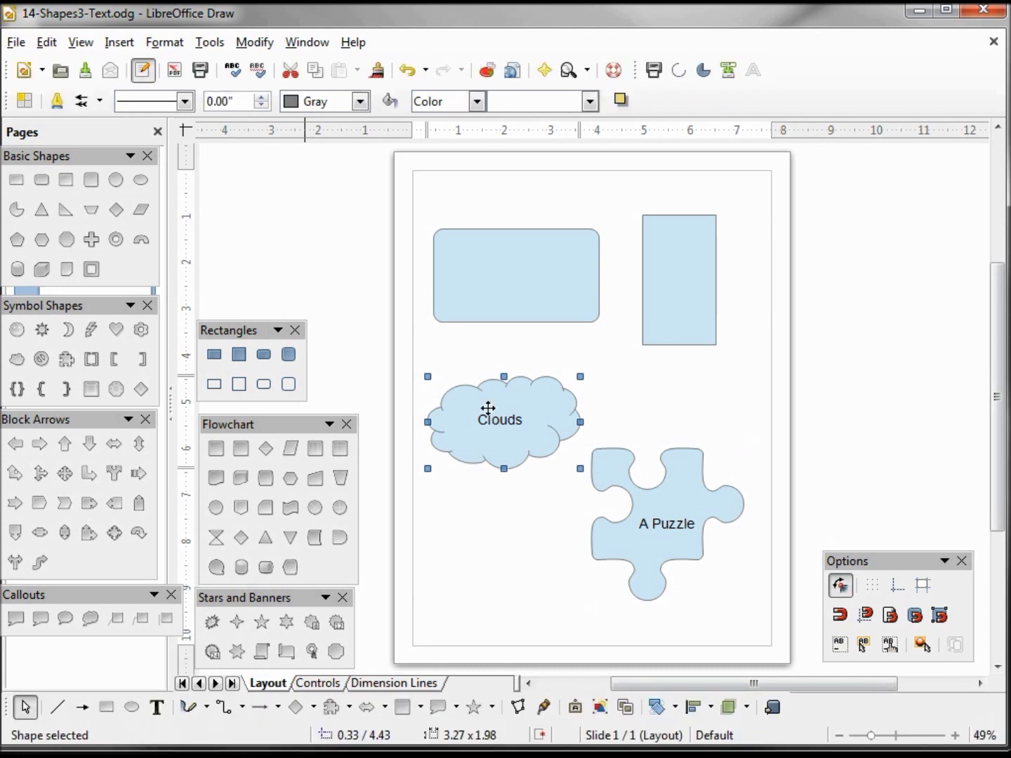
Step: Enable Double-click to edit Text, then remove the leading 'A ' from the puzzle label
{"action": "left_click", "coordinate": [889, 646]}
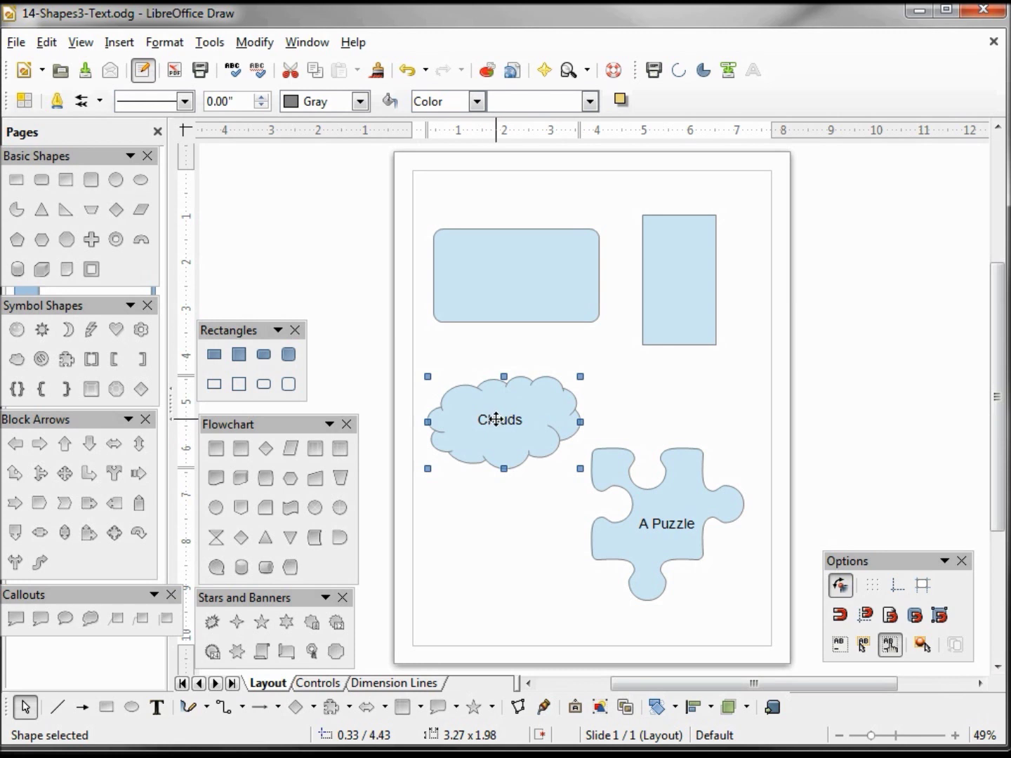
{"action": "double_click", "coordinate": [496, 419]}
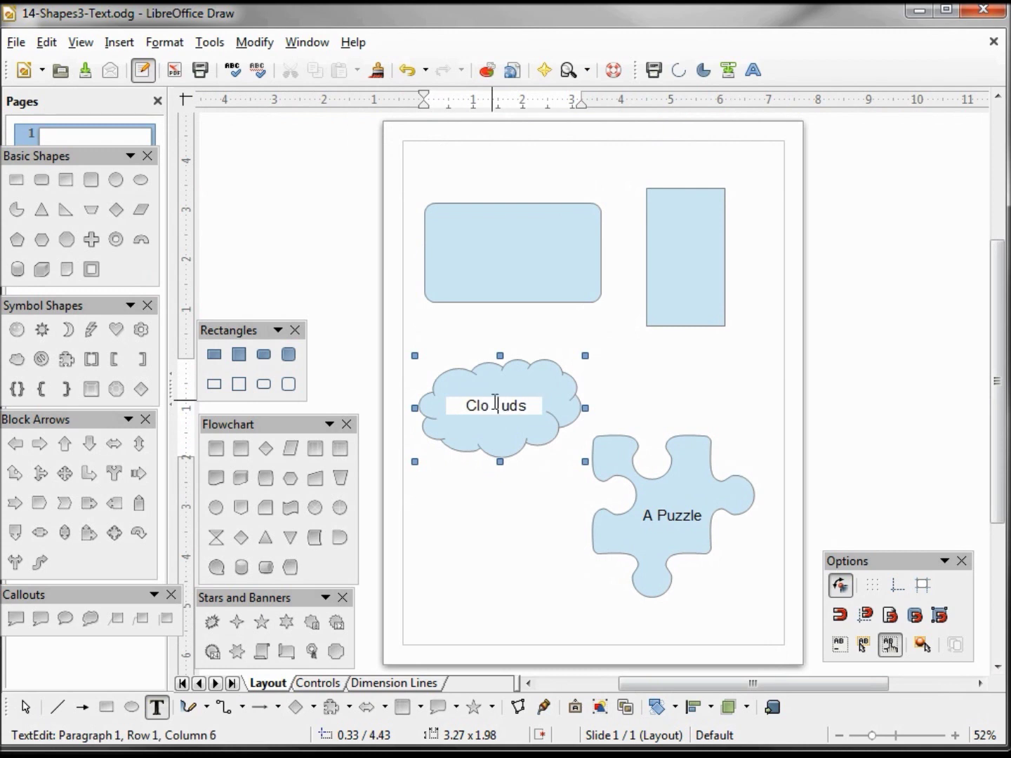
{"action": "left_click", "coordinate": [655, 510]}
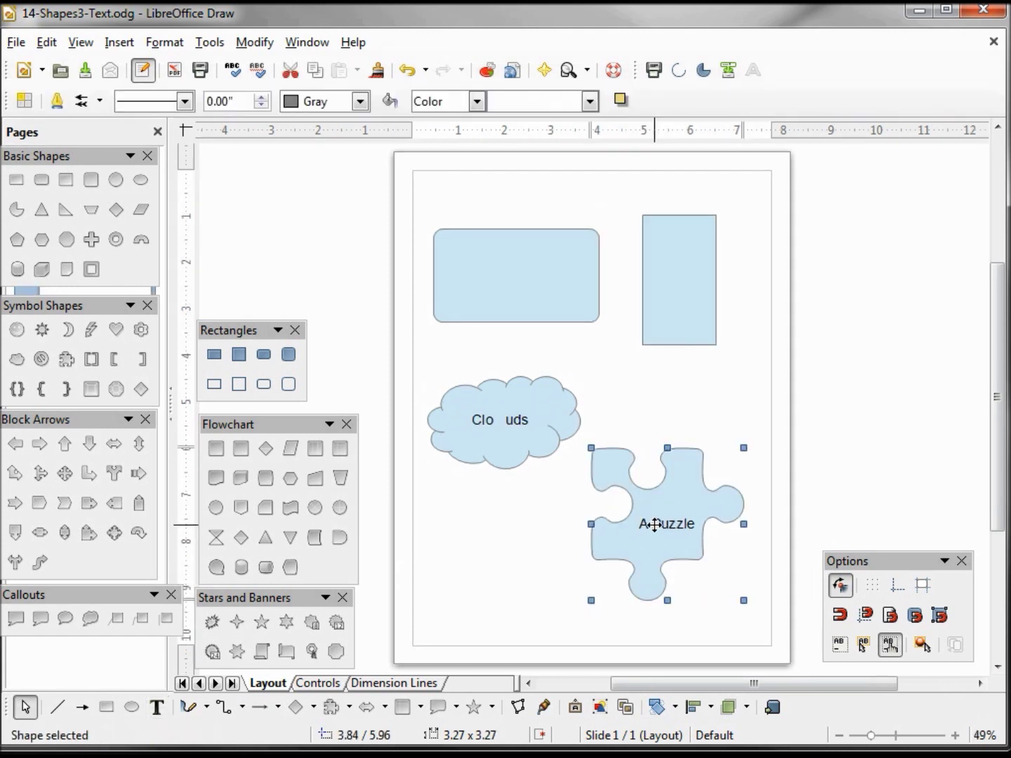
{"action": "left_click", "coordinate": [654, 524]}
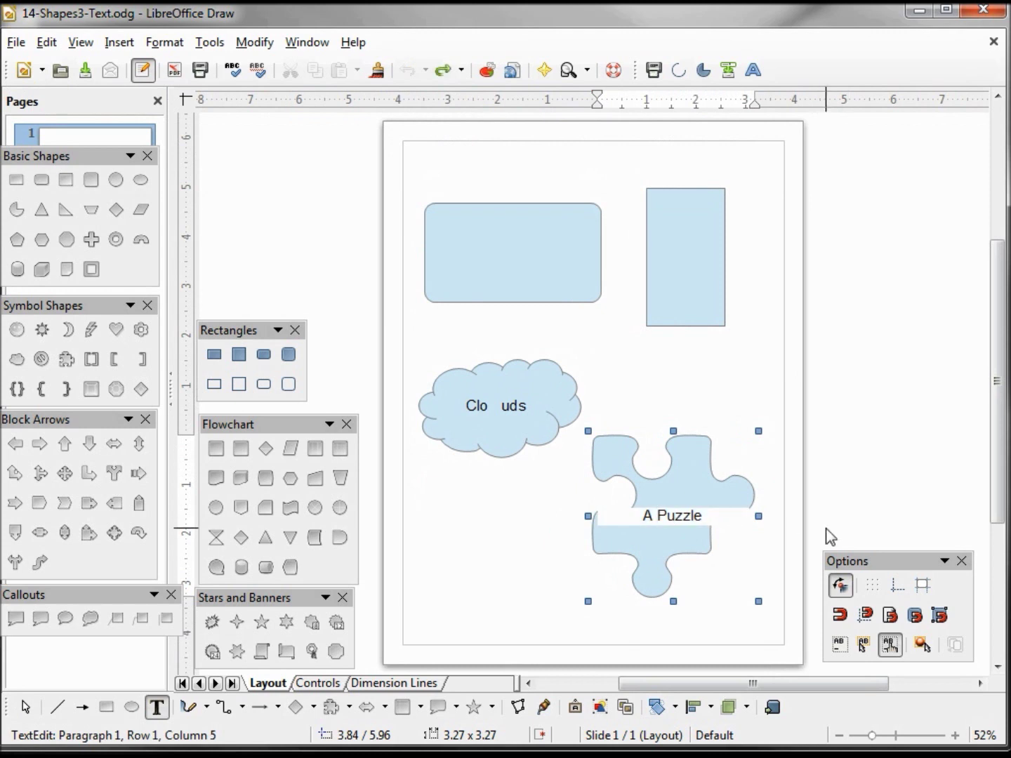
{"action": "key", "text": "BackSpace"}
{"action": "key", "text": "BackSpace"}
{"action": "key", "text": "Escape"}
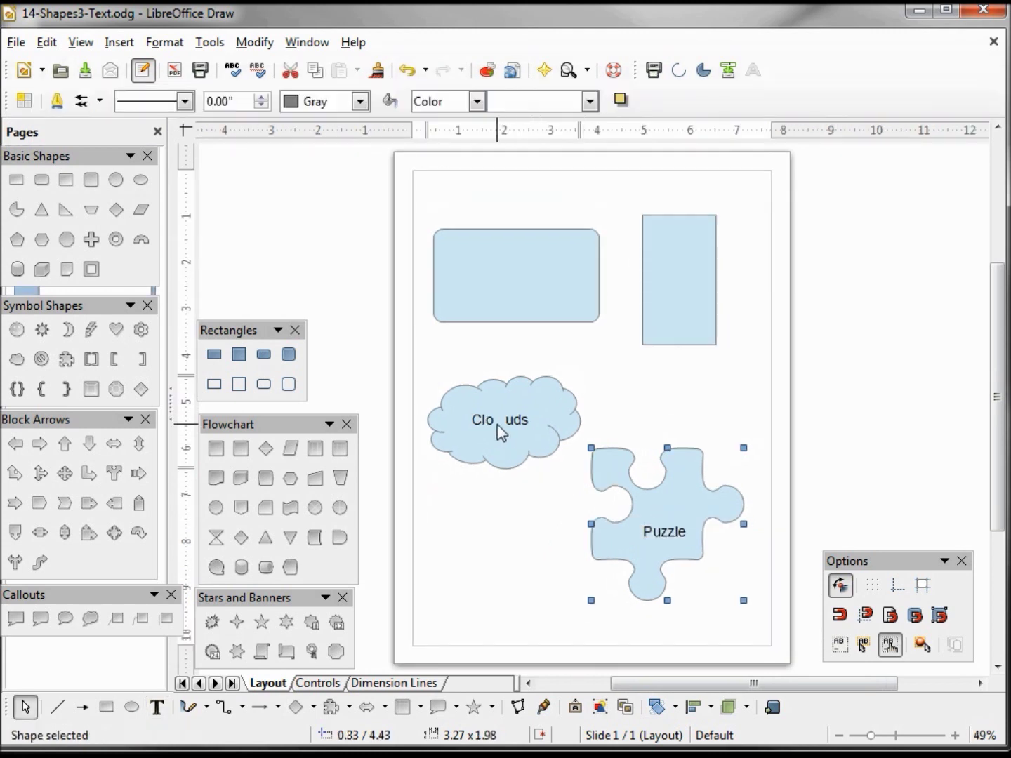
Step: Delete the stray space so the cloud label reads 'Clouds'
{"action": "left_click", "coordinate": [496, 425]}
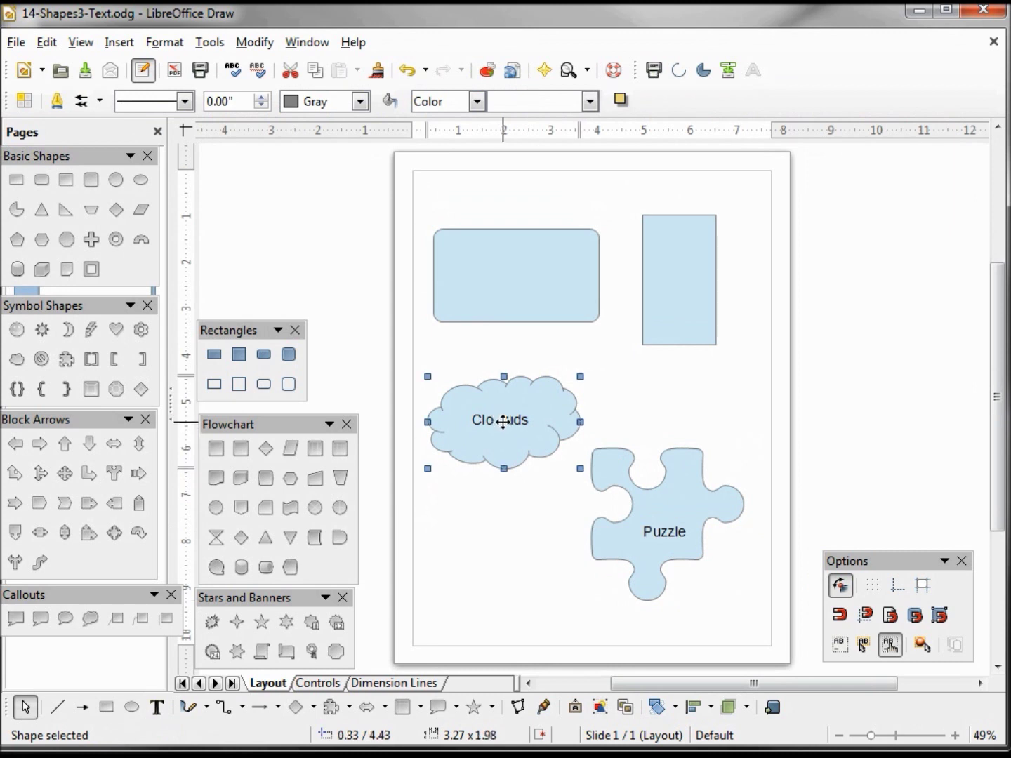
{"action": "double_click", "coordinate": [502, 422]}
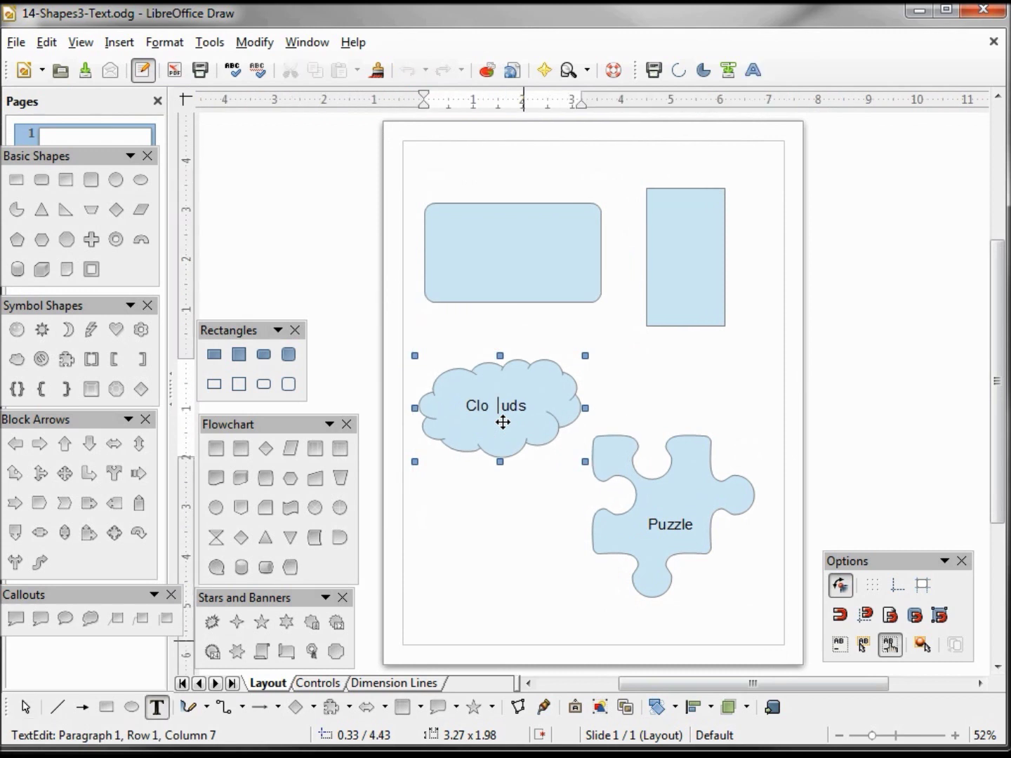
{"action": "key", "text": "BackSpace"}
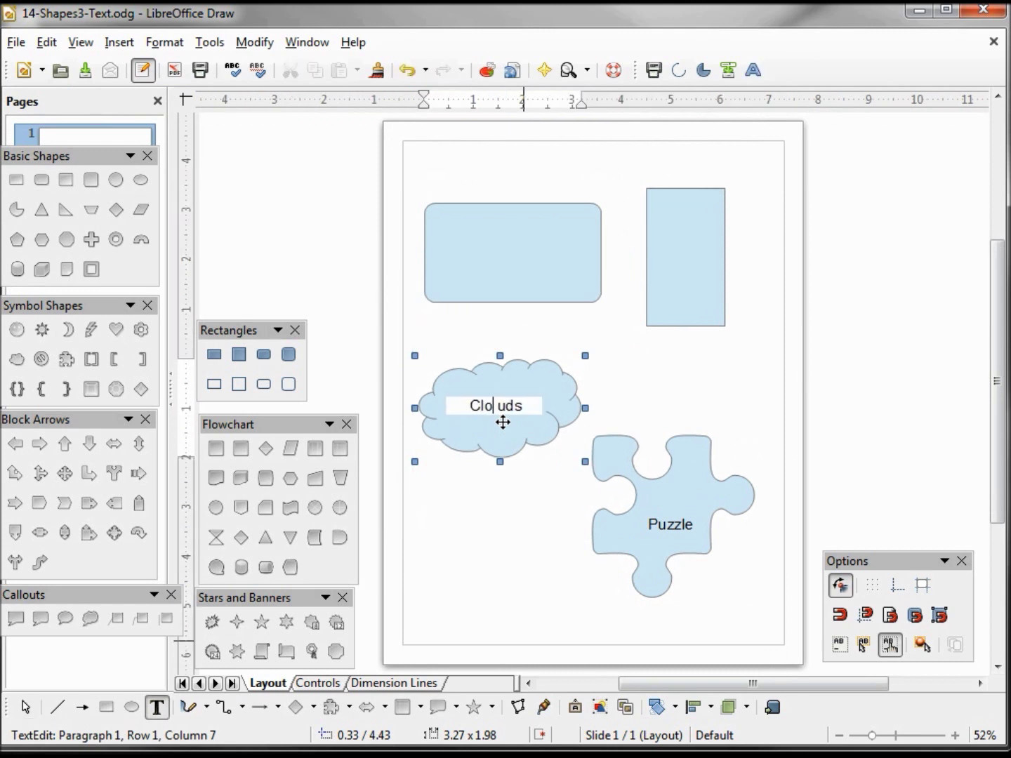
{"action": "key", "text": "Left"}
{"action": "key", "text": "Left"}
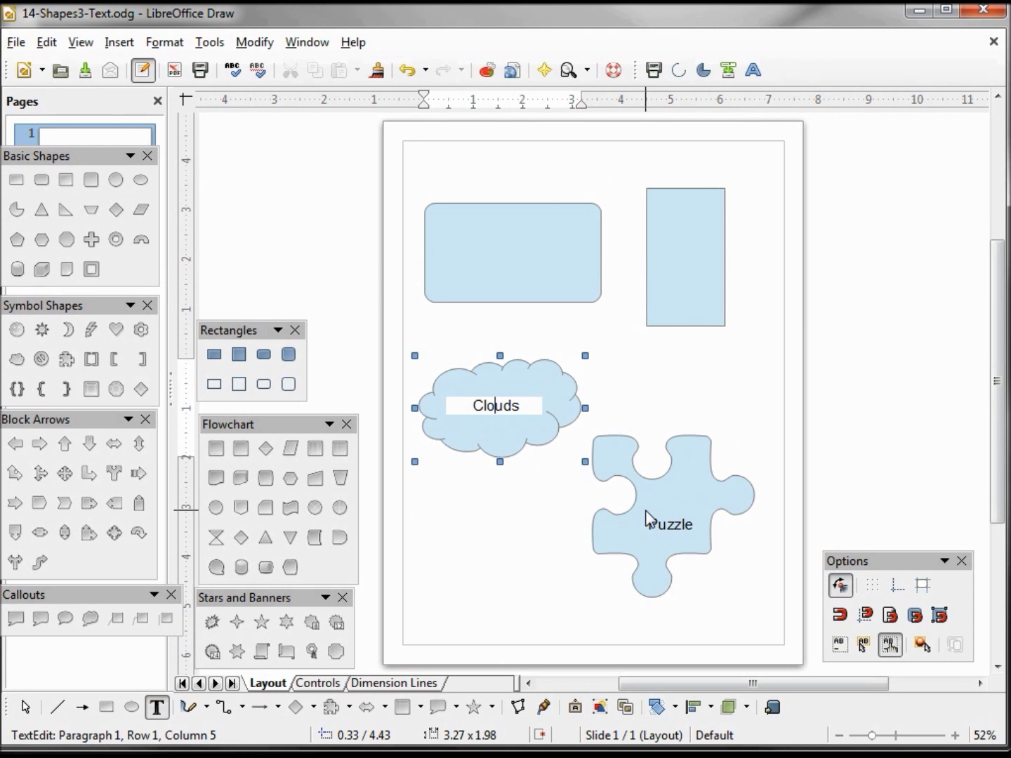
{"action": "left_click", "coordinate": [648, 510]}
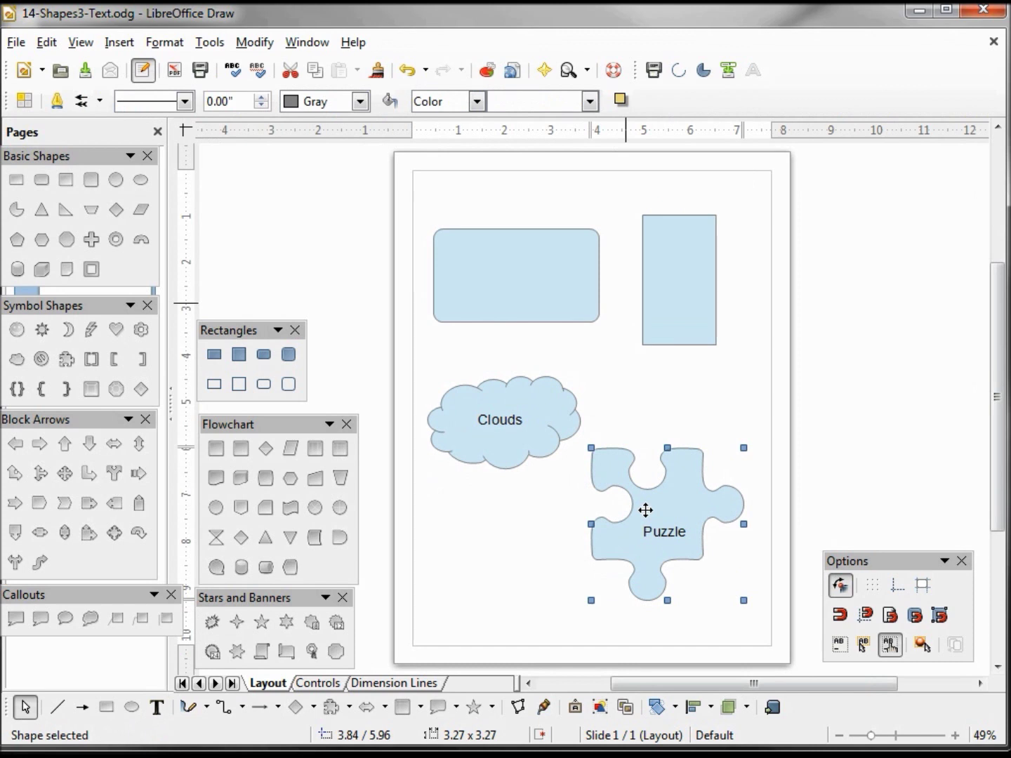
Step: Reopen the puzzle label for editing at the end of 'Puzzle'
{"action": "left_click", "coordinate": [645, 509]}
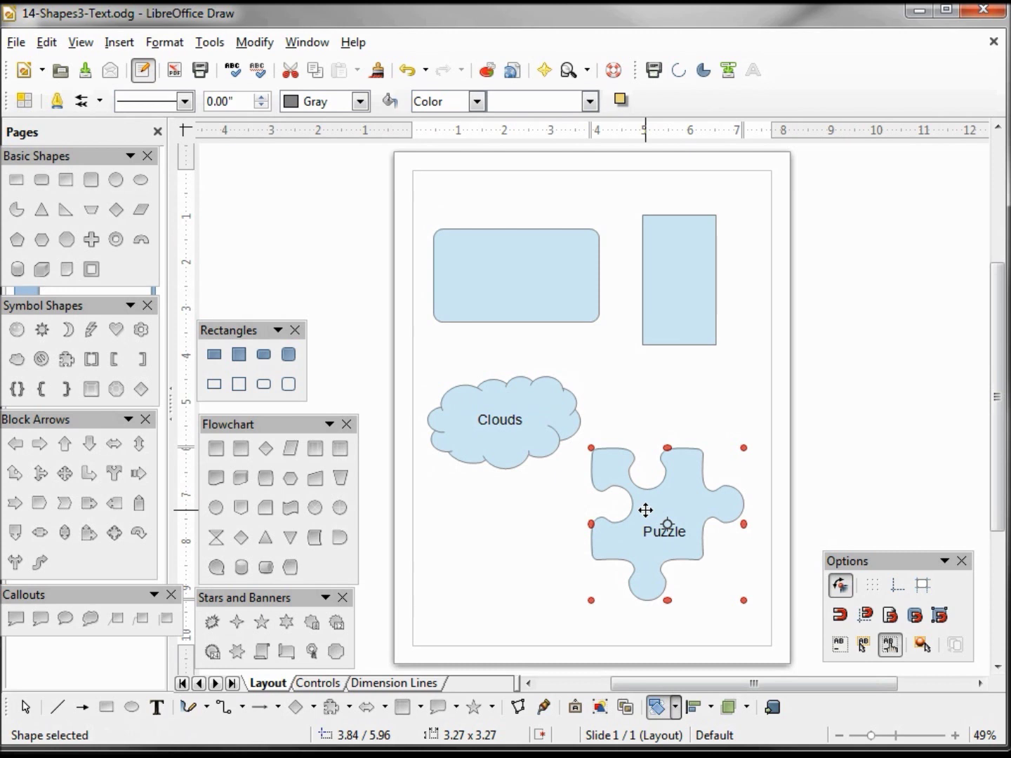
{"action": "left_click", "coordinate": [645, 510]}
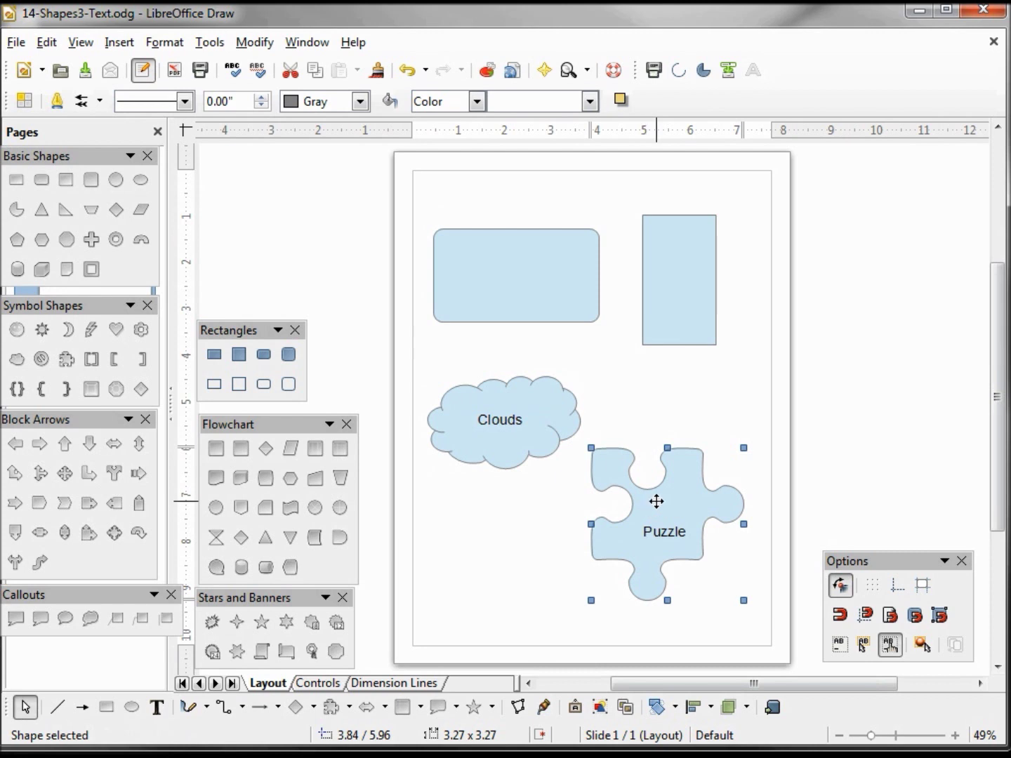
{"action": "double_click", "coordinate": [656, 500]}
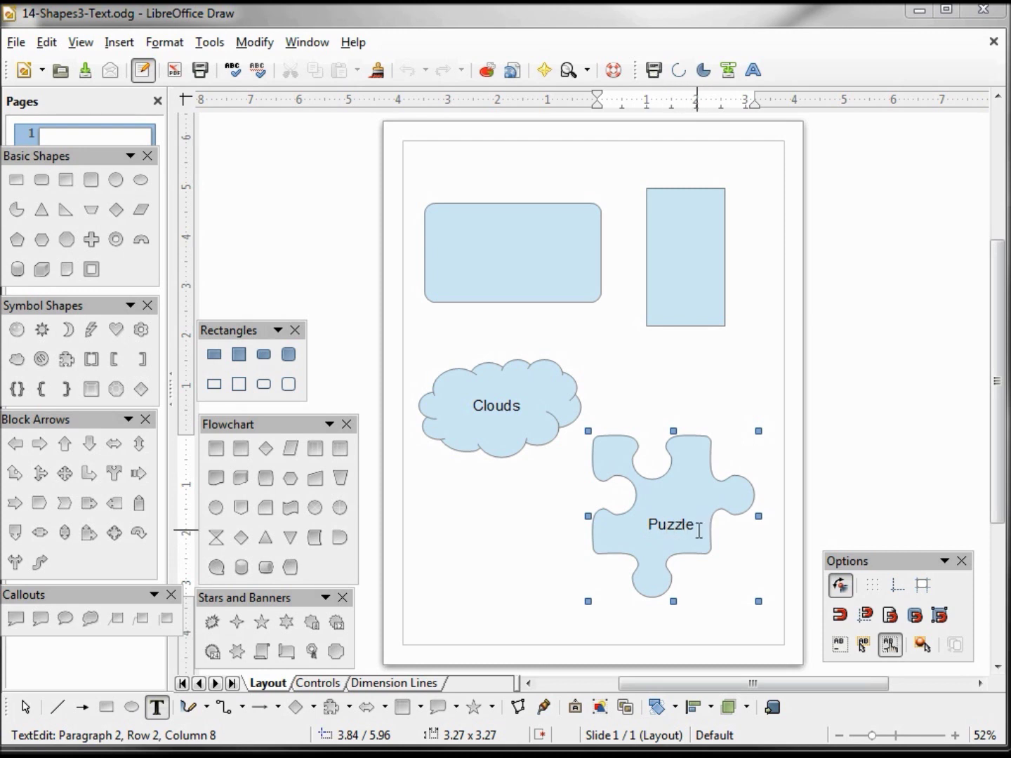
Step: Make the puzzle label 'Puzzle Piece' with Piece on a second line
{"action": "key", "text": "BackSpace"}
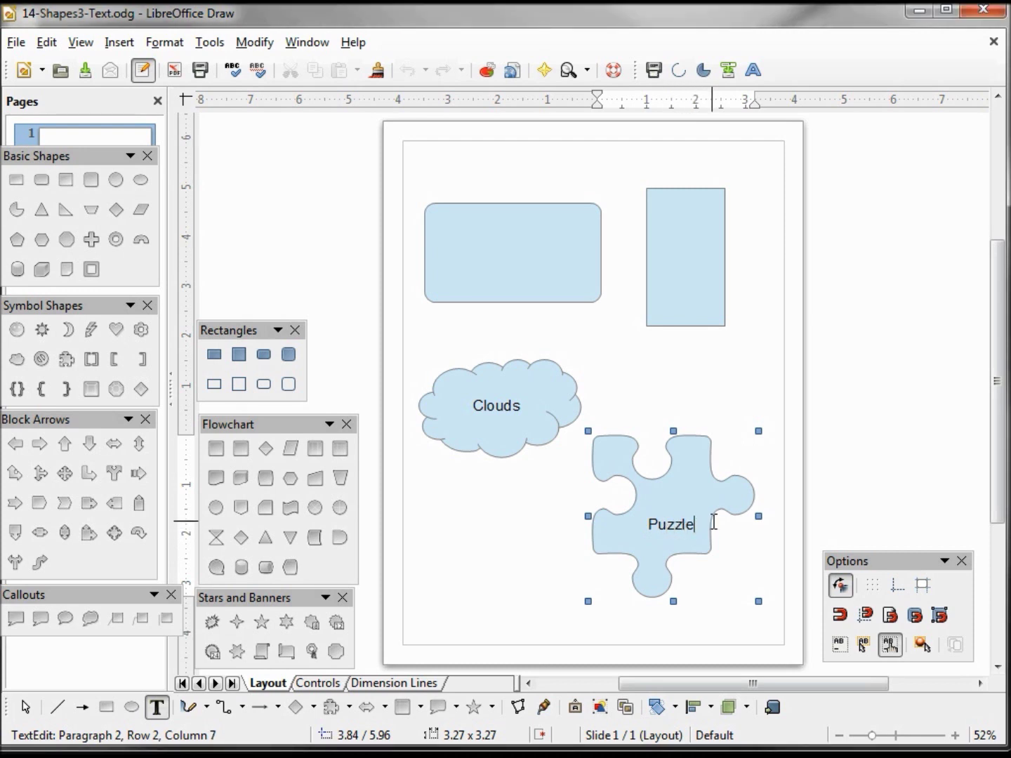
{"action": "type", "text": " Piec"}
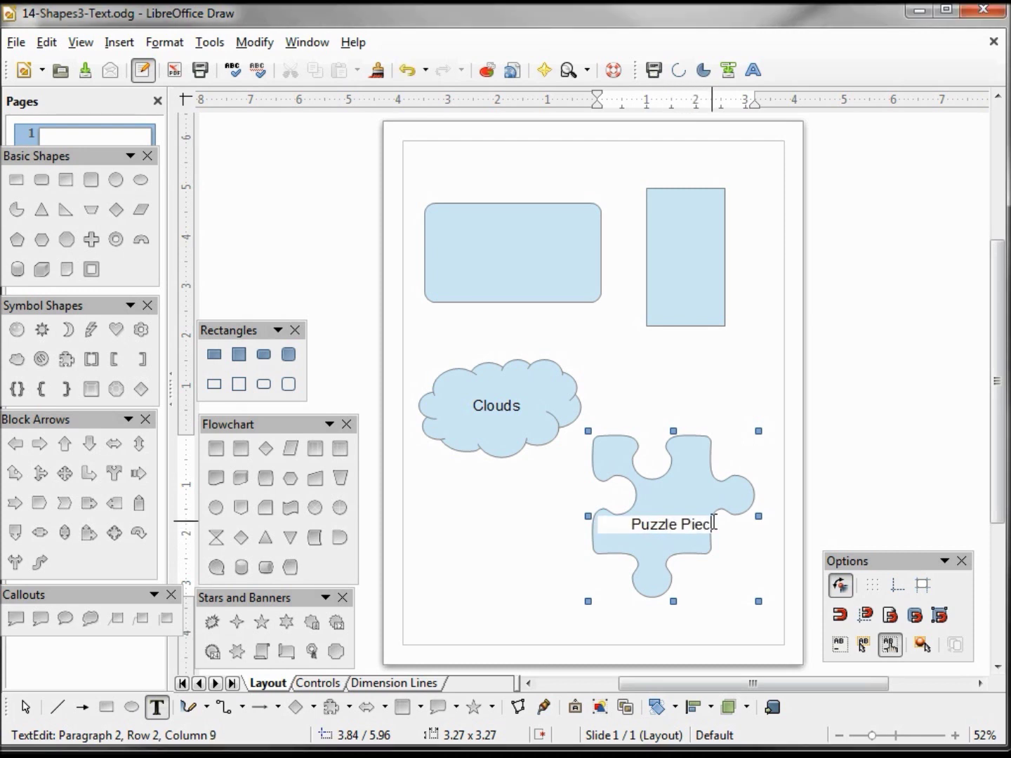
{"action": "type", "text": "e"}
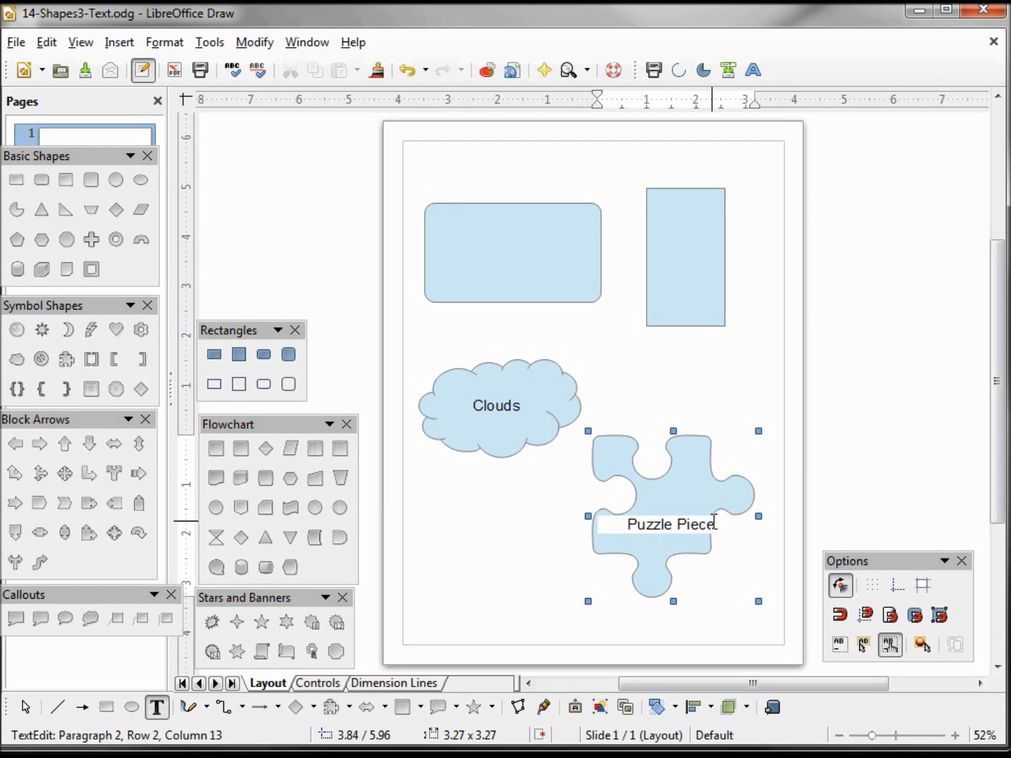
{"action": "left_click", "coordinate": [675, 497]}
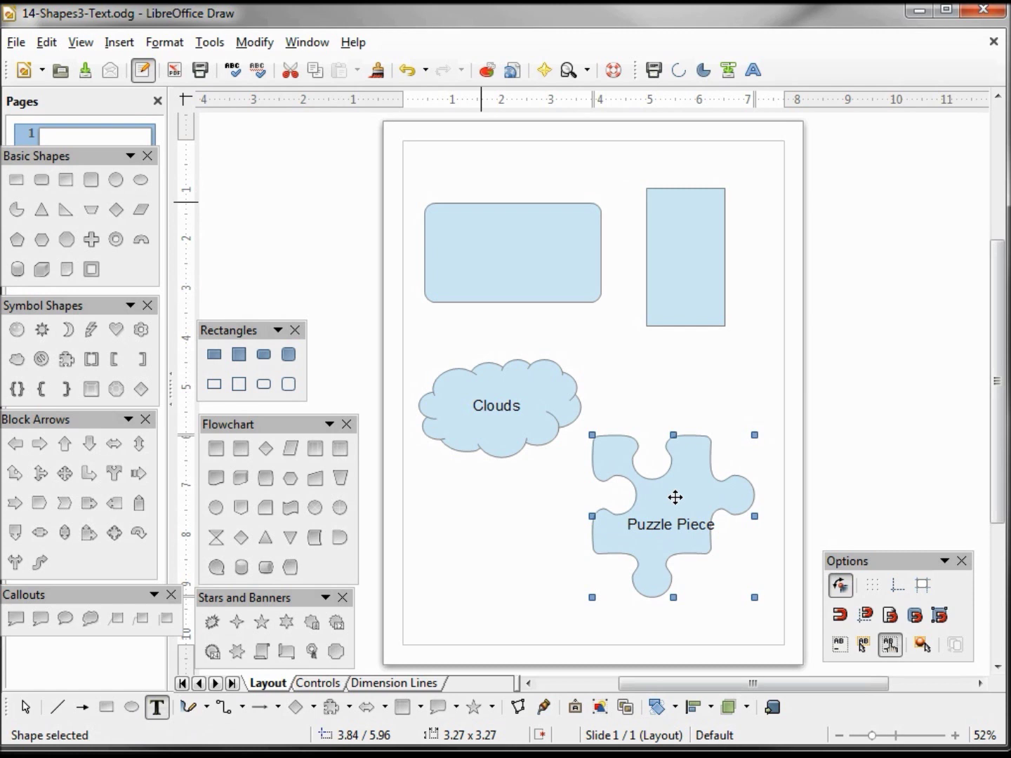
{"action": "left_click", "coordinate": [675, 526]}
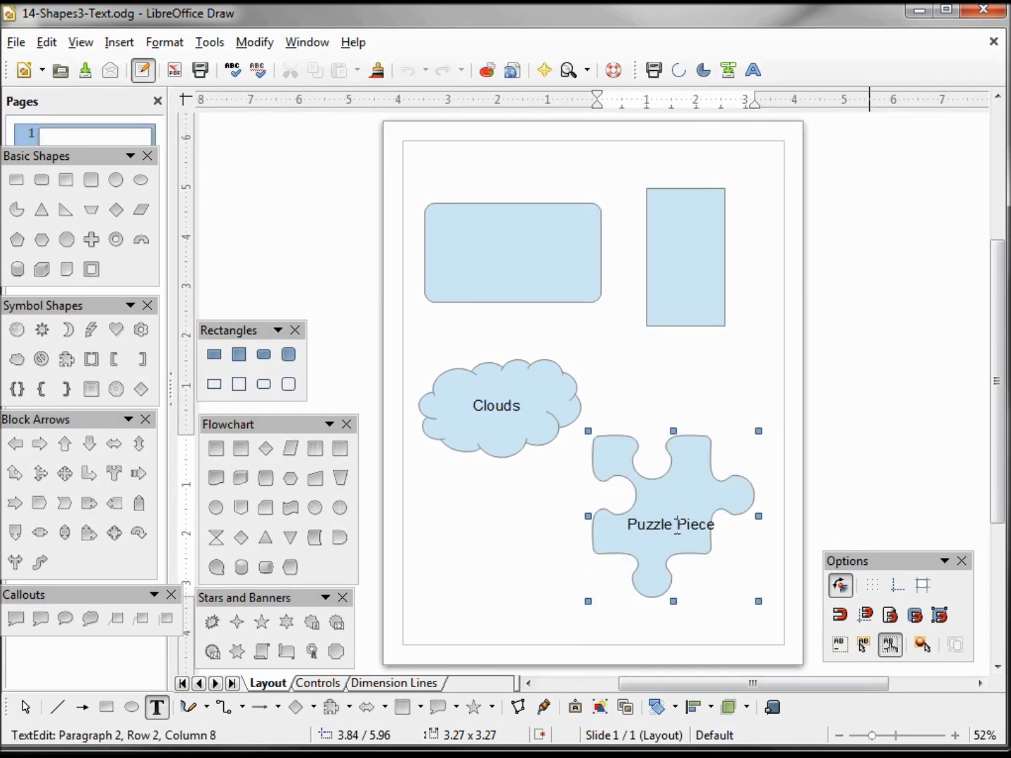
{"action": "key", "text": "Return"}
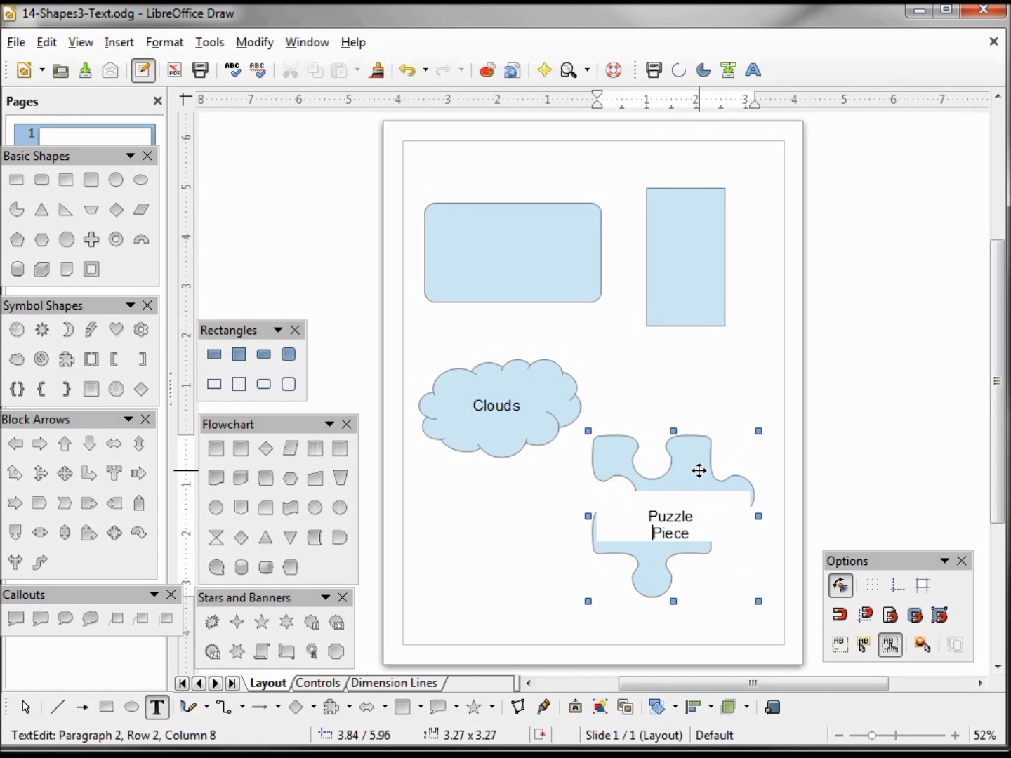
{"action": "key", "text": "BackSpace"}
{"action": "key", "text": "Return"}
{"action": "key", "text": "Escape"}
{"action": "left_click", "coordinate": [593, 424]}
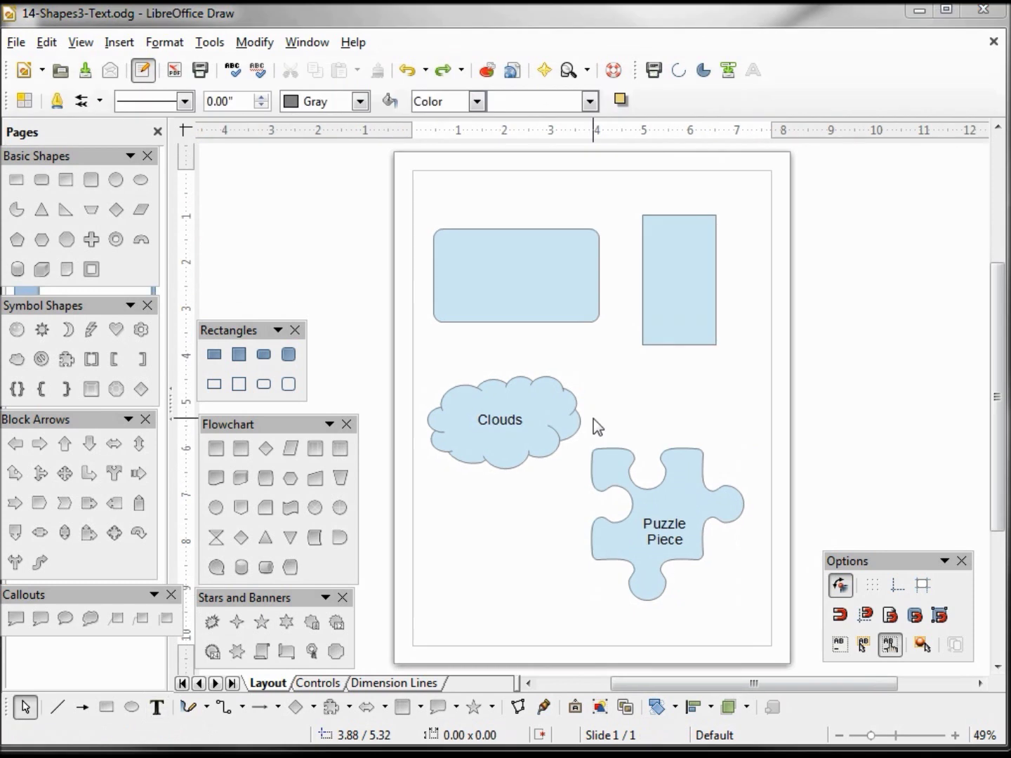
Step: Label the tall rectangle 'Rectangle' with the text running vertically
{"action": "left_click", "coordinate": [673, 291]}
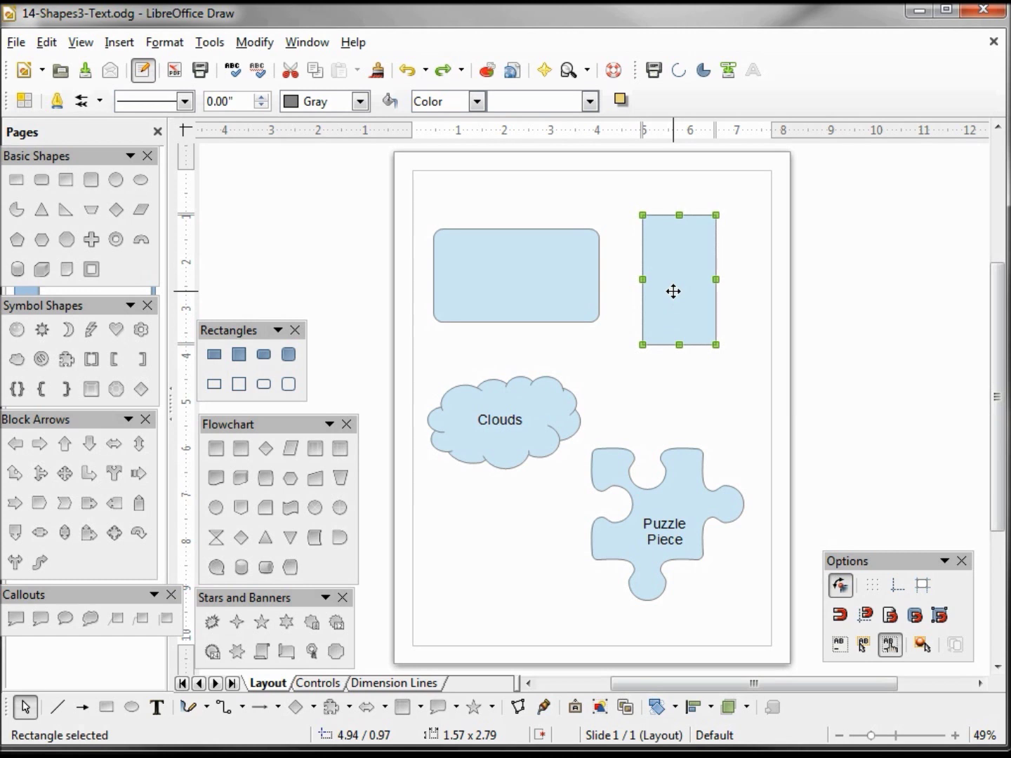
{"action": "double_click", "coordinate": [673, 291]}
{"action": "type", "text": "Rectangle"}
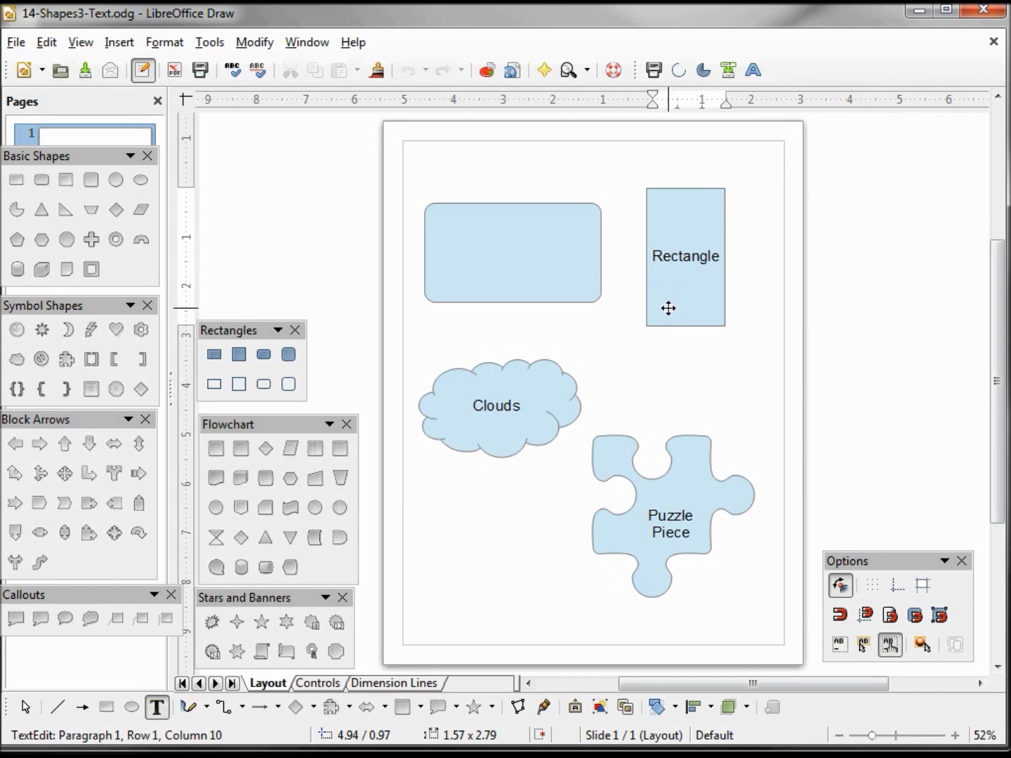
{"action": "left_click", "coordinate": [651, 308]}
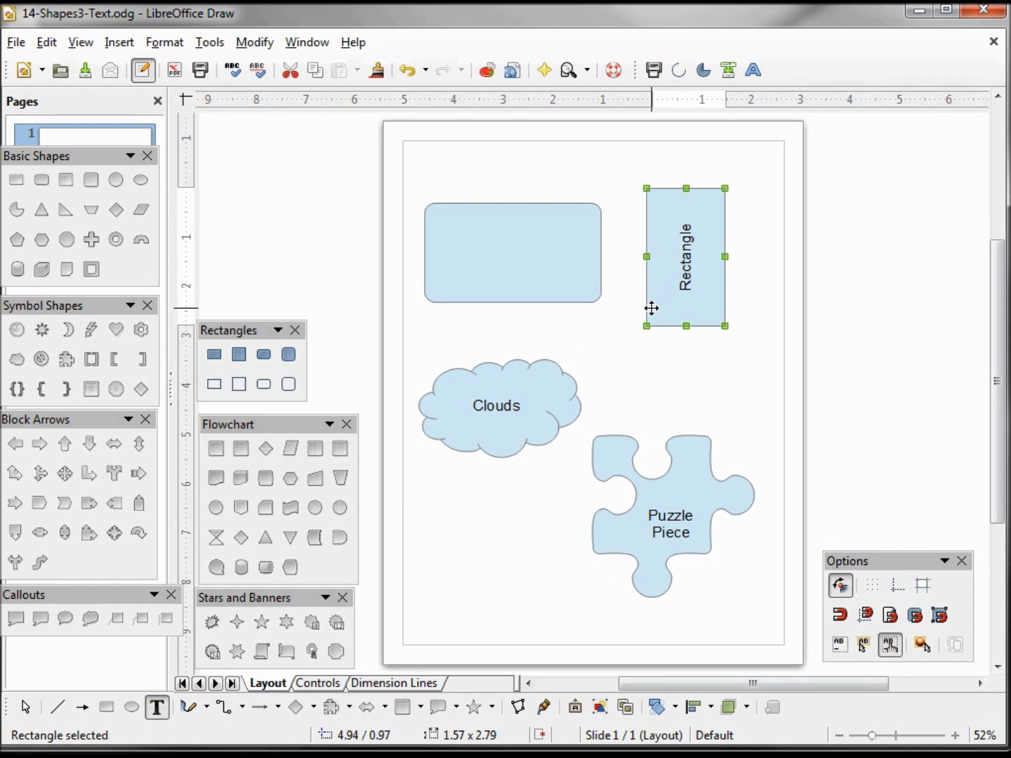
{"action": "key", "text": "Escape"}
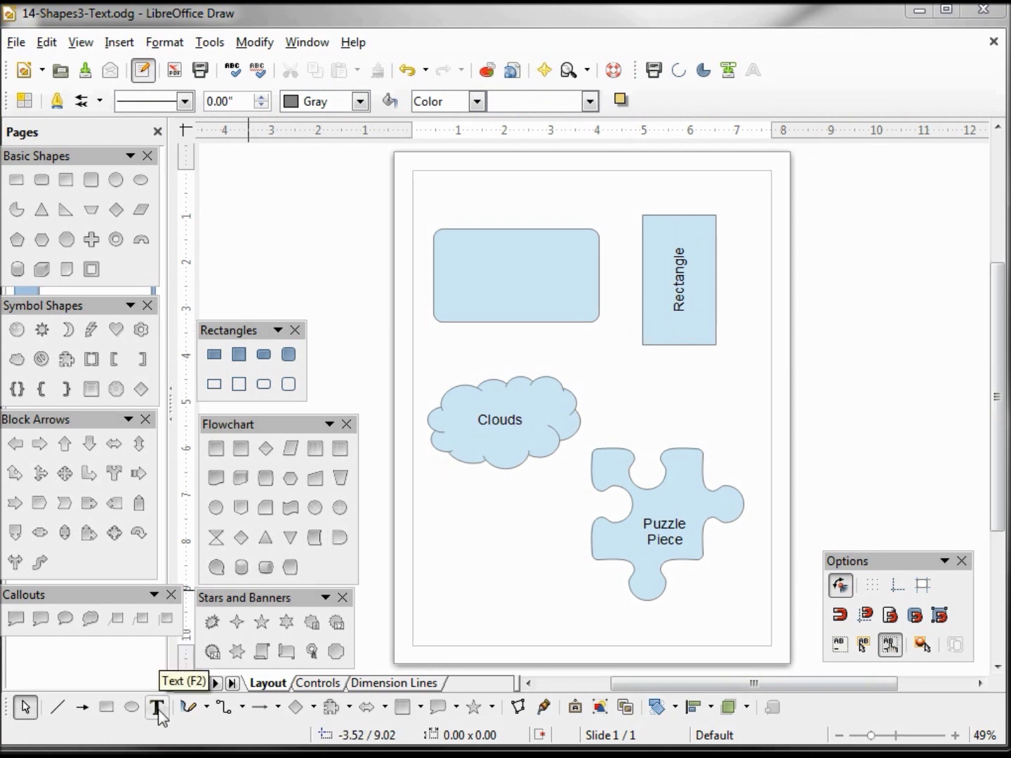
Step: Add a 'Text Icon' text box below the rounded rectangle
{"action": "left_click", "coordinate": [157, 707]}
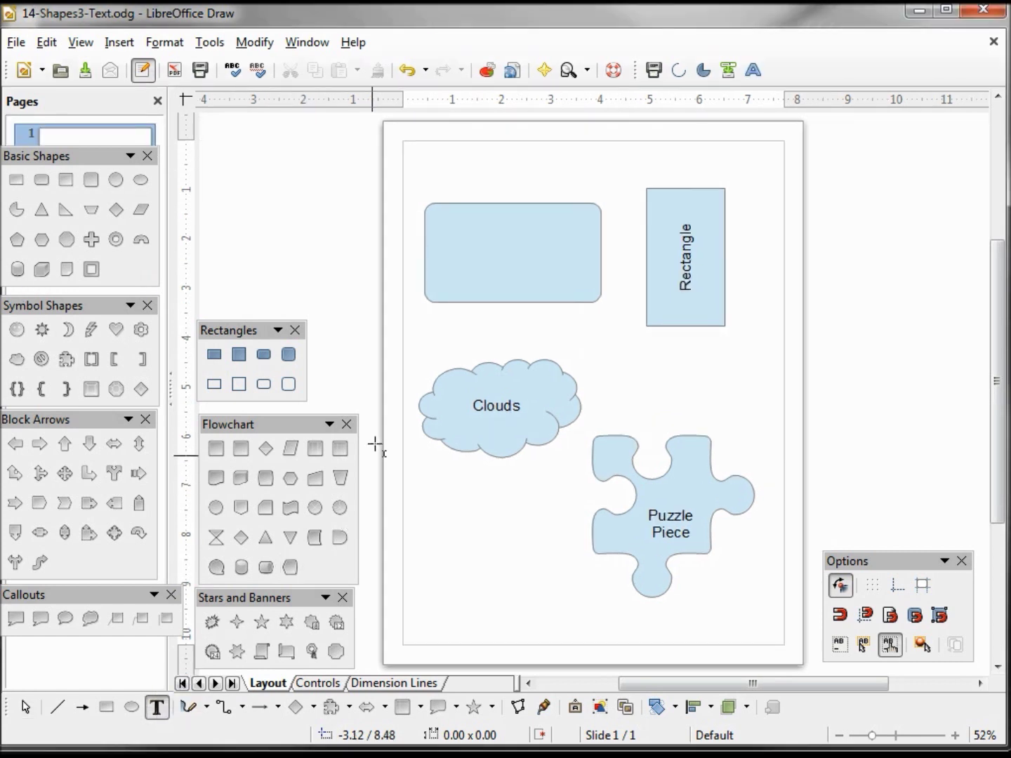
{"action": "left_click_drag", "start_coordinate": [435, 318], "coordinate": [526, 355]}
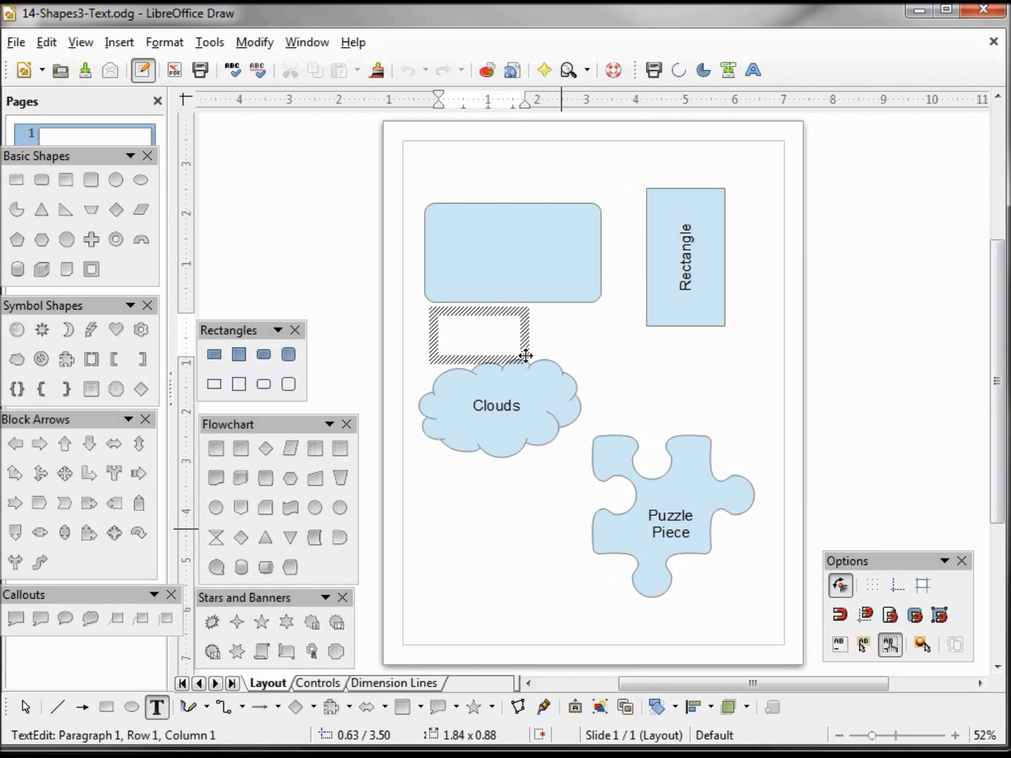
{"action": "type", "text": "Tex"}
{"action": "type", "text": "t Icon"}
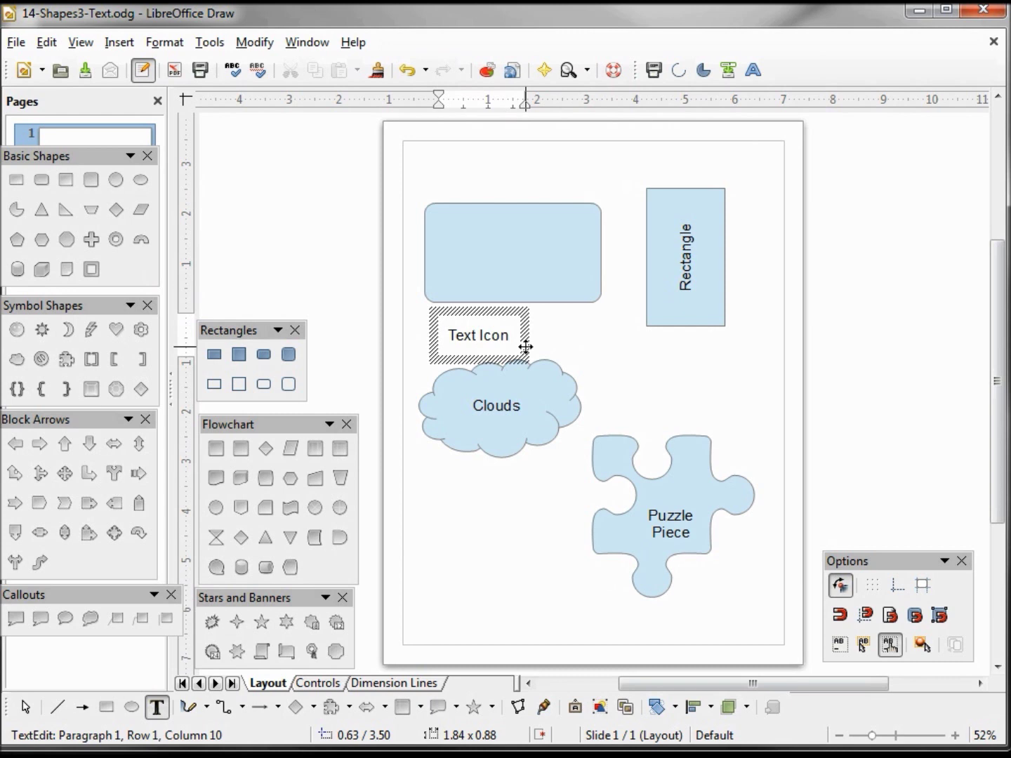
{"action": "left_click", "coordinate": [685, 300]}
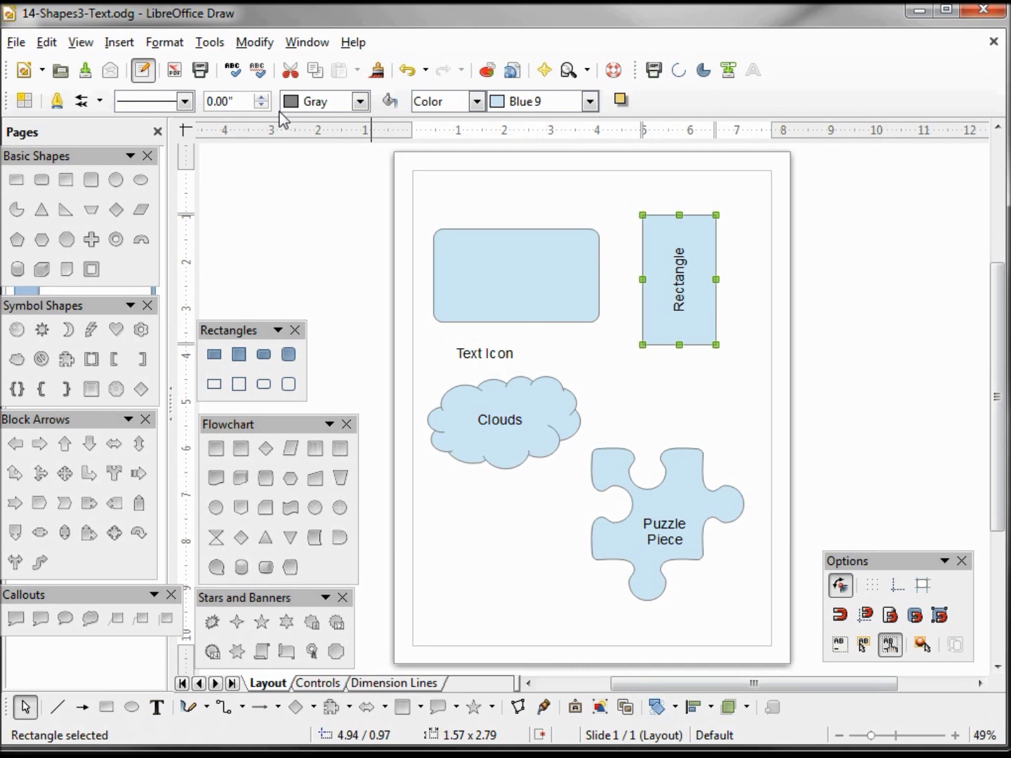
Step: From Styles and Formatting apply Default, then the Text style, to the Text Icon box
{"action": "left_click", "coordinate": [24, 101]}
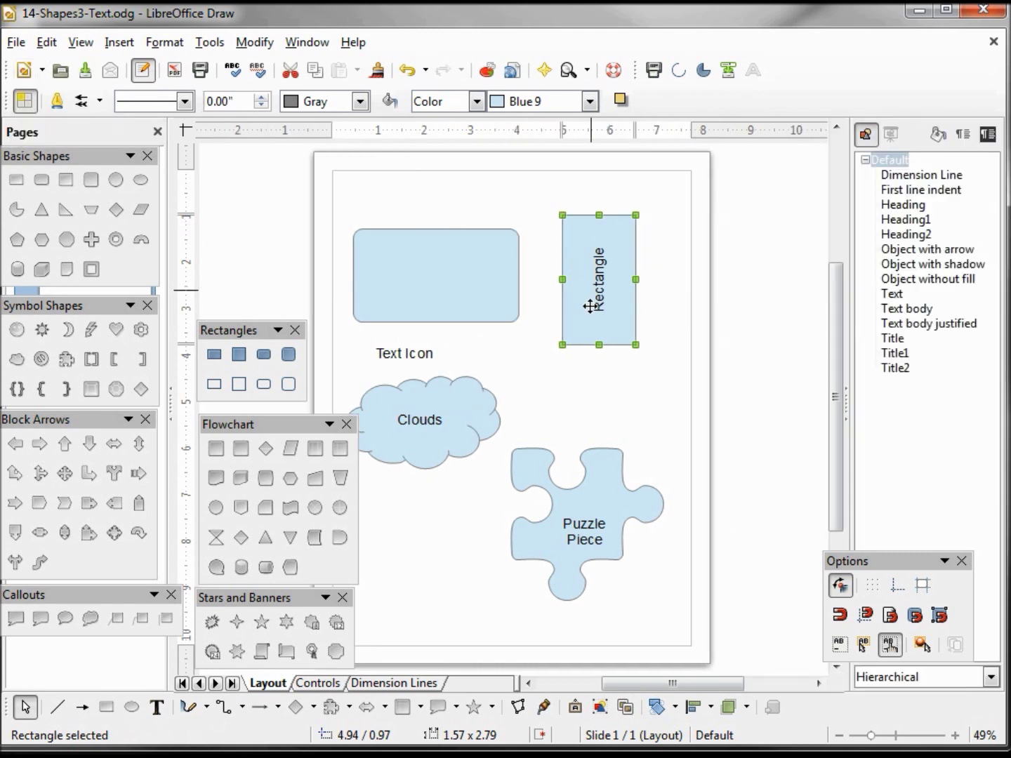
{"action": "left_click", "coordinate": [391, 362]}
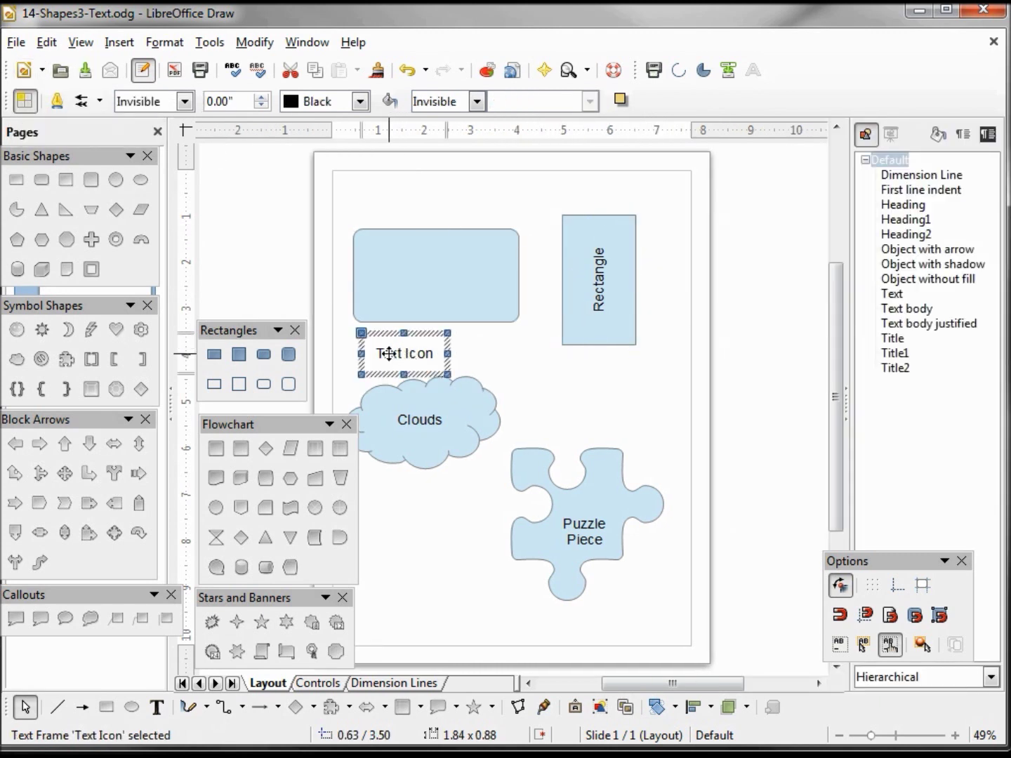
{"action": "double_click", "coordinate": [891, 161]}
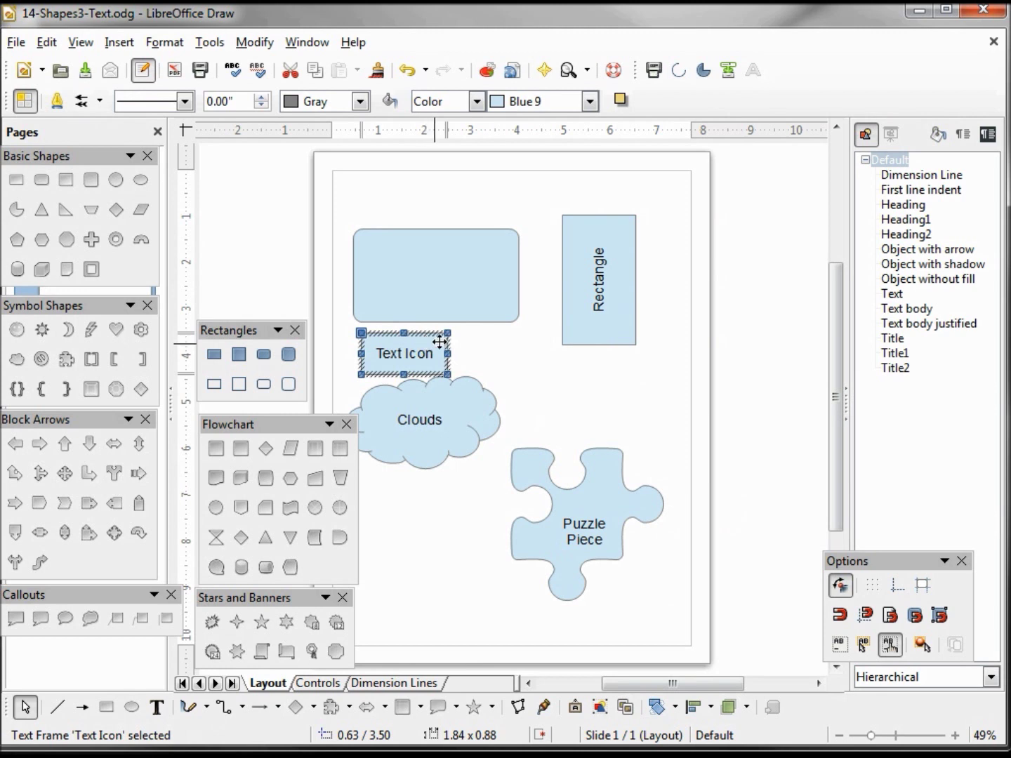
{"action": "double_click", "coordinate": [891, 294]}
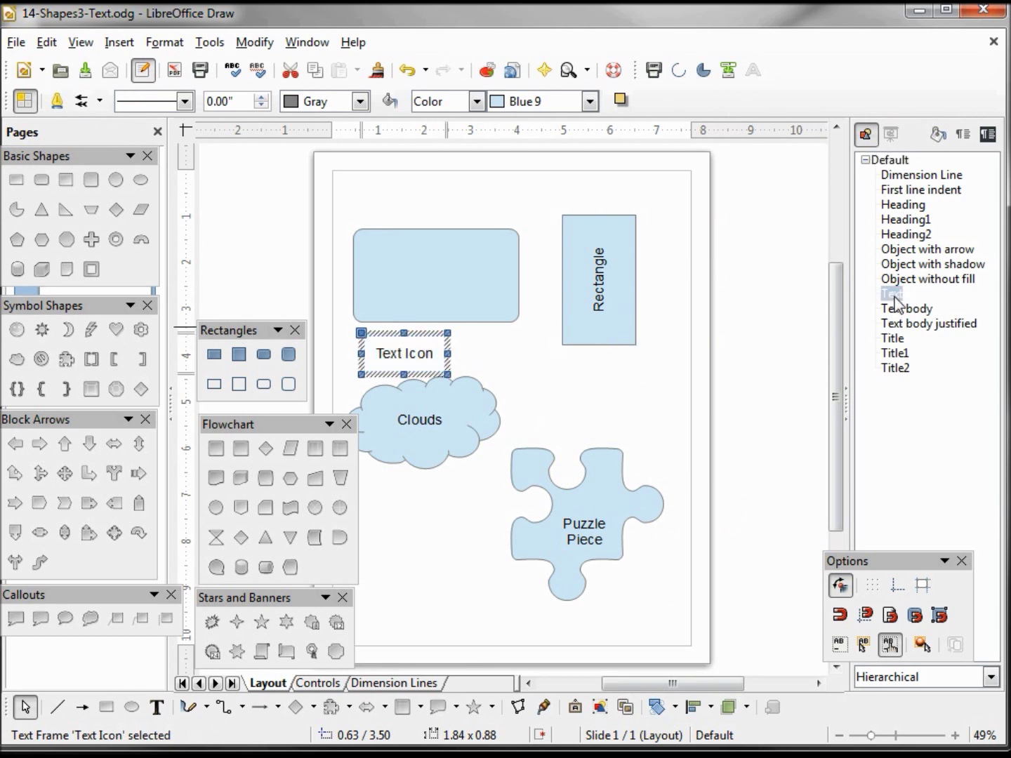
{"action": "left_click", "coordinate": [508, 350]}
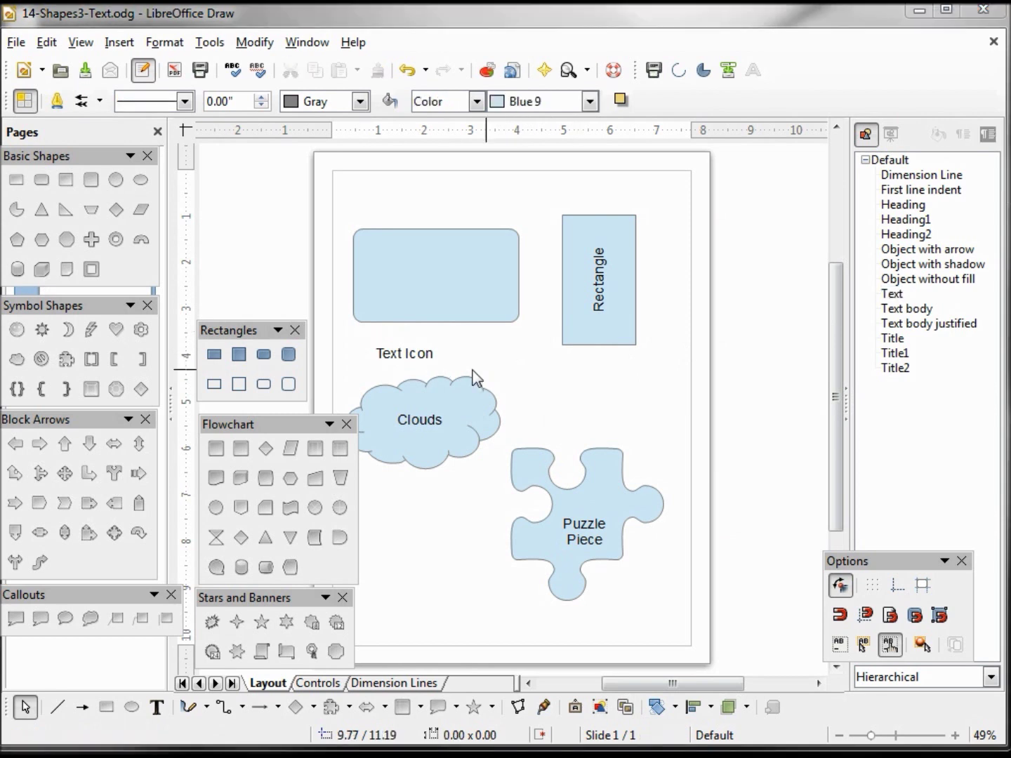
Step: Move the Text Icon box onto the rectangle's top and tilt it about 24 degrees
{"action": "left_click", "coordinate": [426, 360]}
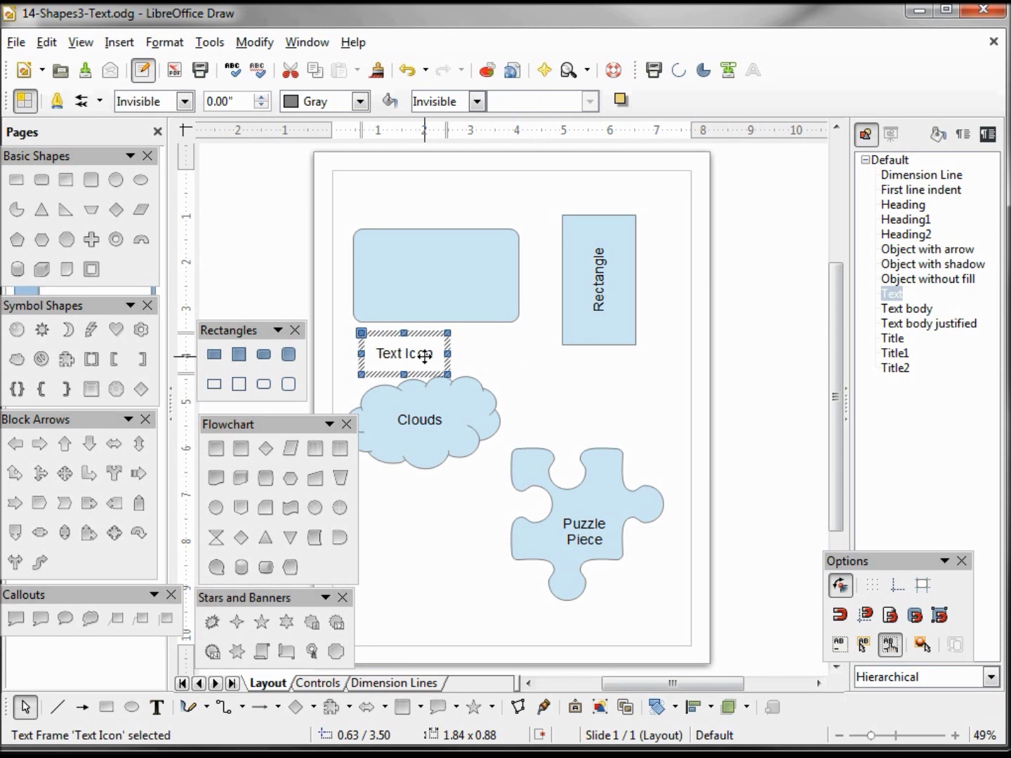
{"action": "left_click_drag", "start_coordinate": [425, 356], "coordinate": [598, 239]}
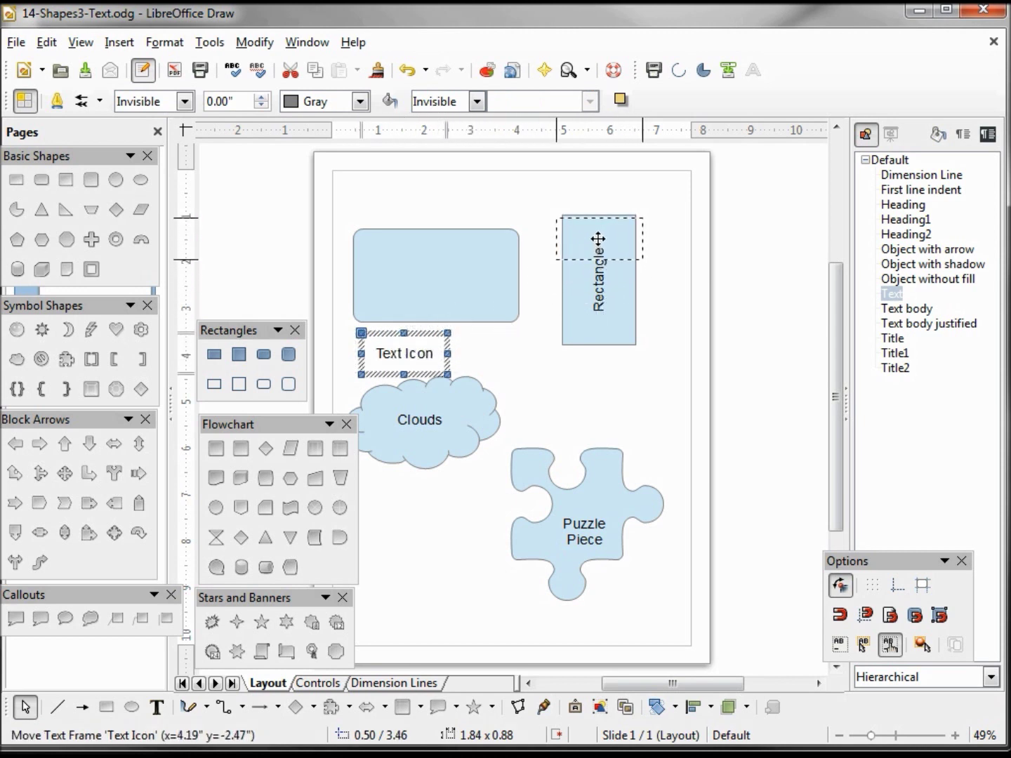
{"action": "left_click_drag", "start_coordinate": [598, 240], "coordinate": [598, 234]}
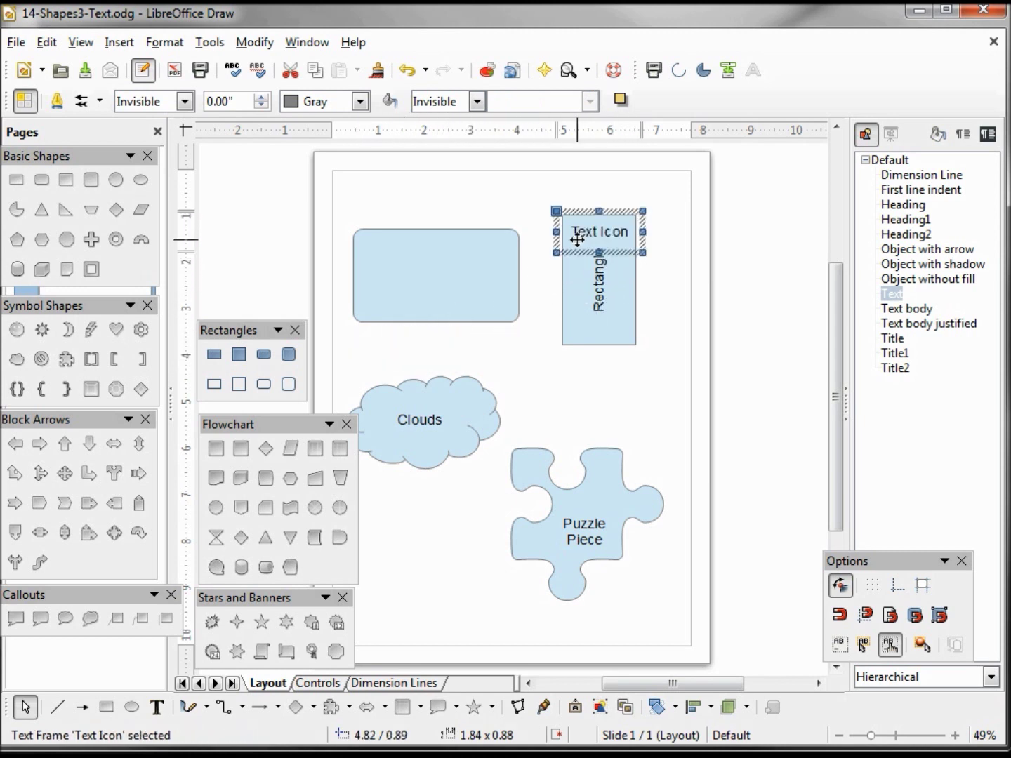
{"action": "left_click", "coordinate": [577, 239]}
{"action": "mouse_move", "coordinate": [556, 252]}
{"action": "left_mouse_down"}
{"action": "mouse_move", "coordinate": [568, 281]}
{"action": "mouse_move", "coordinate": [585, 259]}
{"action": "left_mouse_up"}
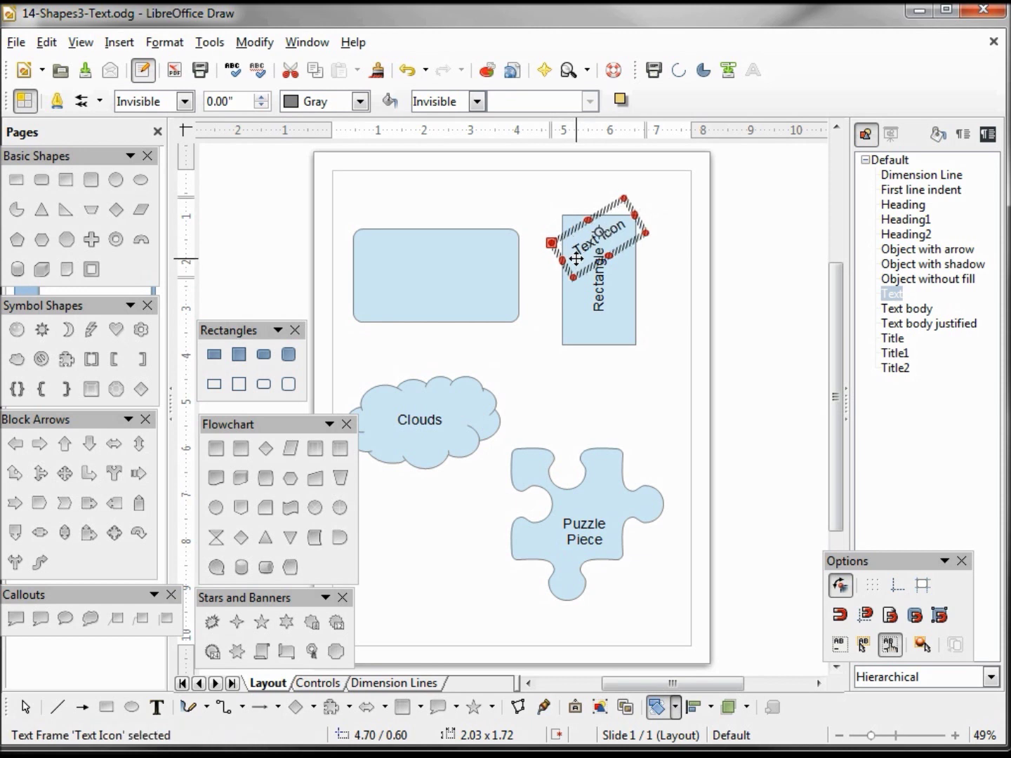
{"action": "left_click", "coordinate": [533, 314]}
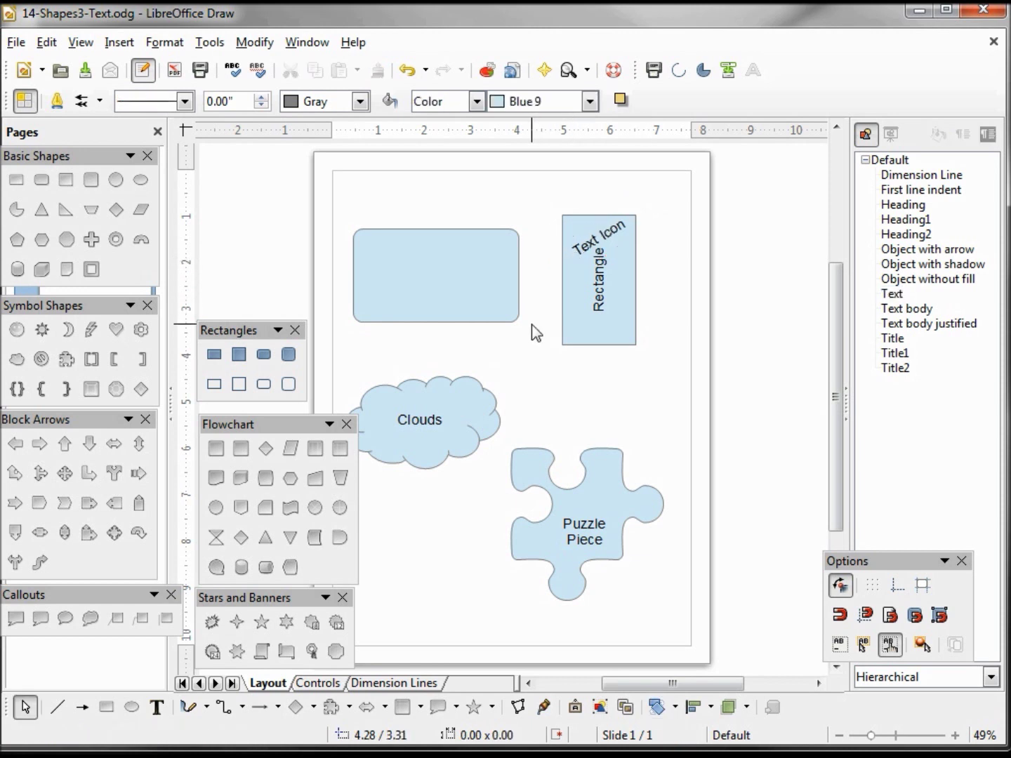